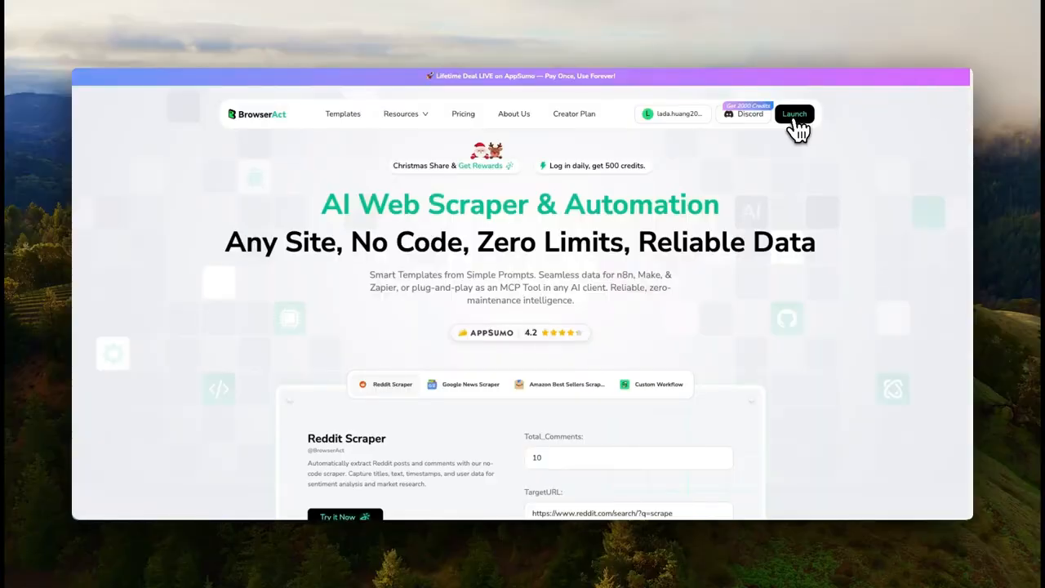
Open the Google Maps Scraper template and look through its step results and workflow
{"action": "left_click", "coordinate": [795, 115]}
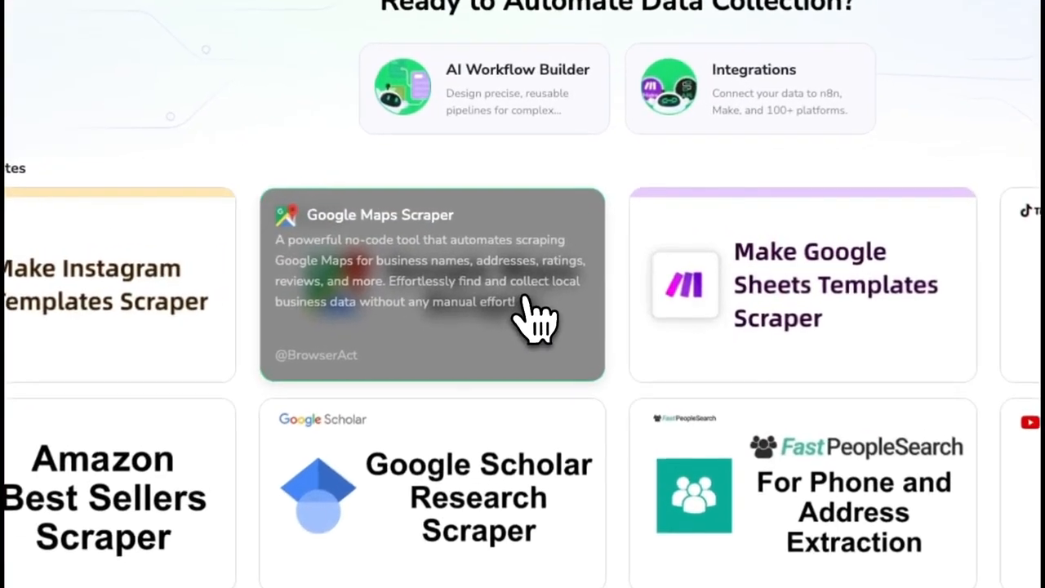
{"action": "left_click", "coordinate": [538, 272]}
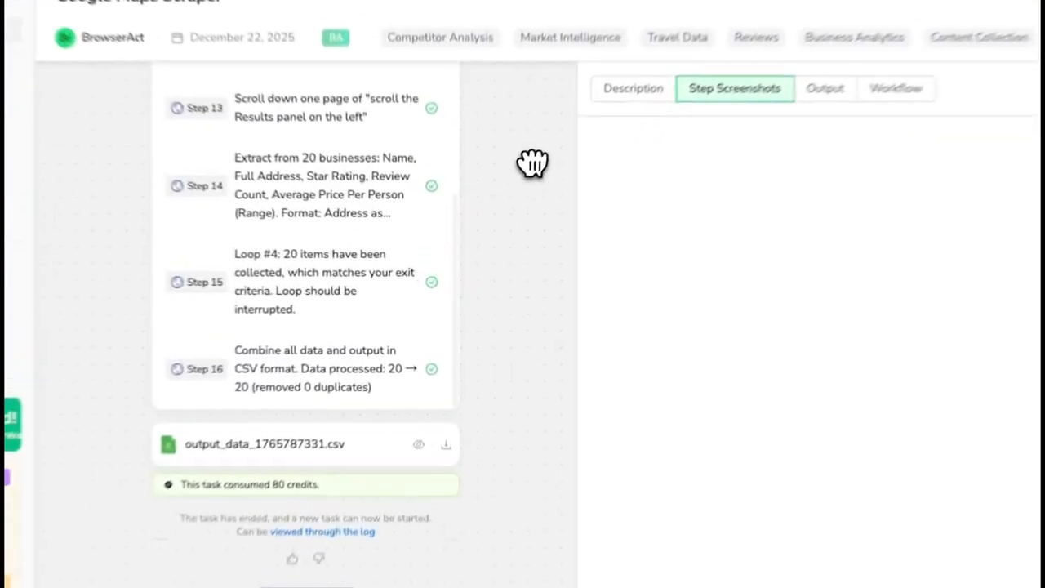
{"action": "scroll", "coordinate": [481, 245], "scroll_direction": "up", "scroll_amount": 10}
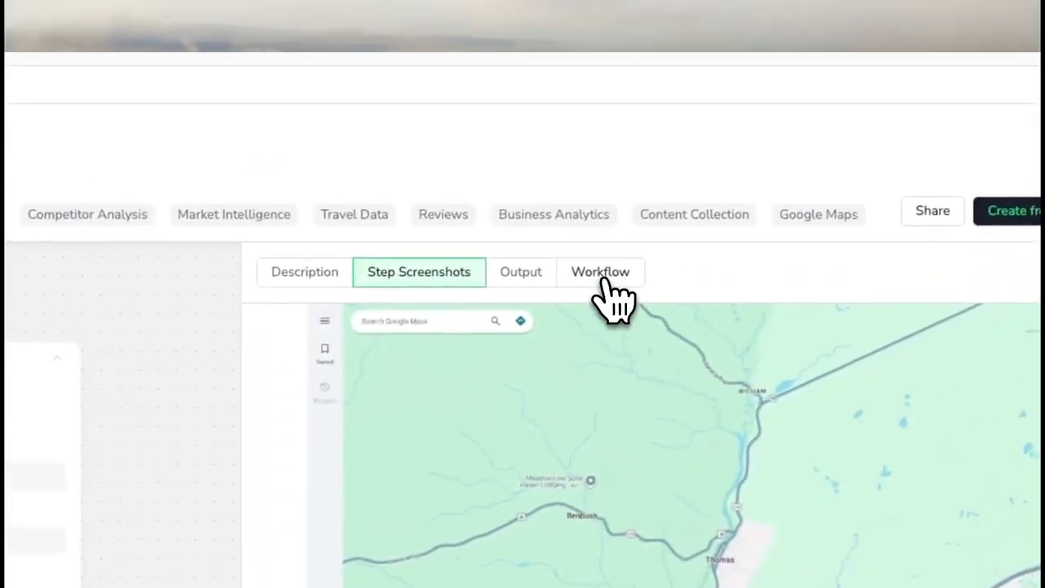
{"action": "left_click", "coordinate": [603, 274]}
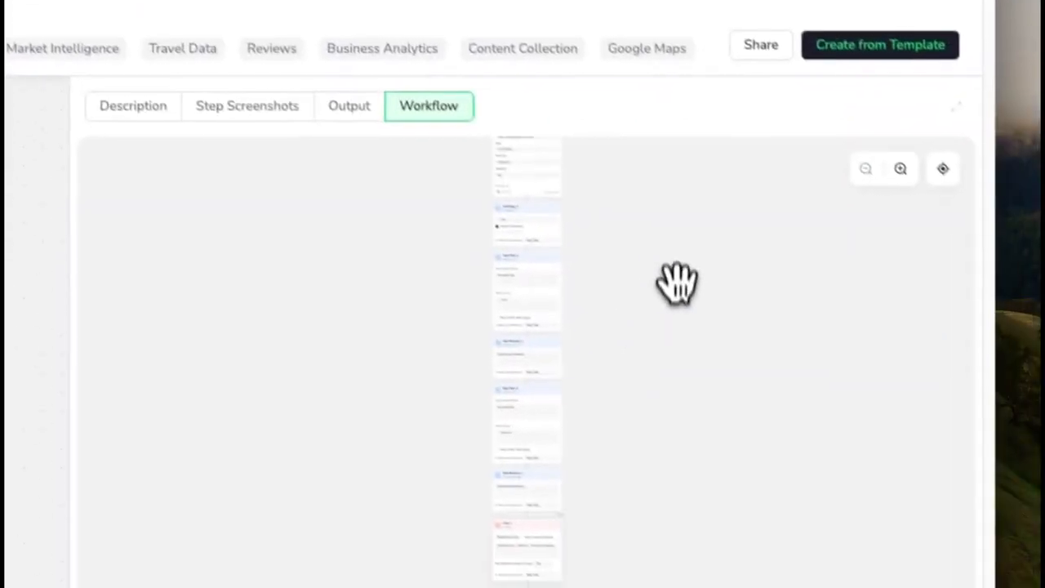
{"action": "scroll", "coordinate": [601, 310], "scroll_direction": "down", "scroll_amount": 1}
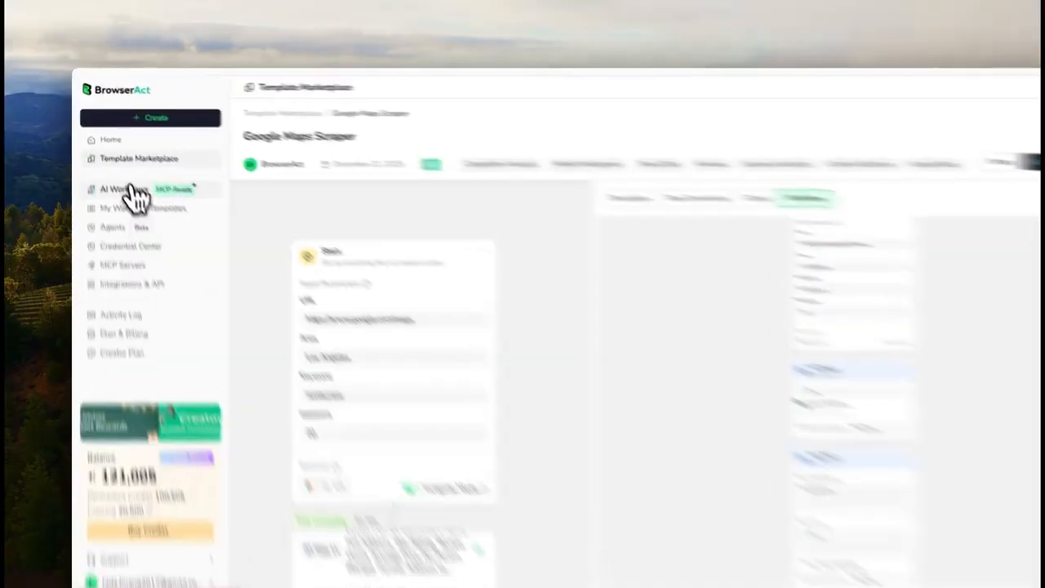
Create an AI workflow named "google map" with the description "restaurant search"
{"action": "left_click", "coordinate": [131, 193]}
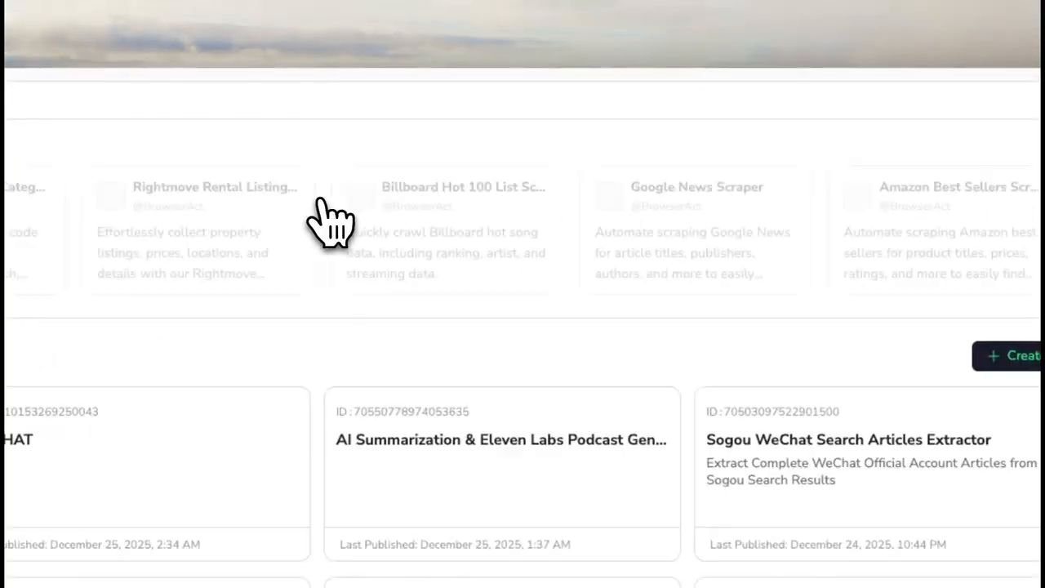
{"action": "left_click", "coordinate": [1005, 356]}
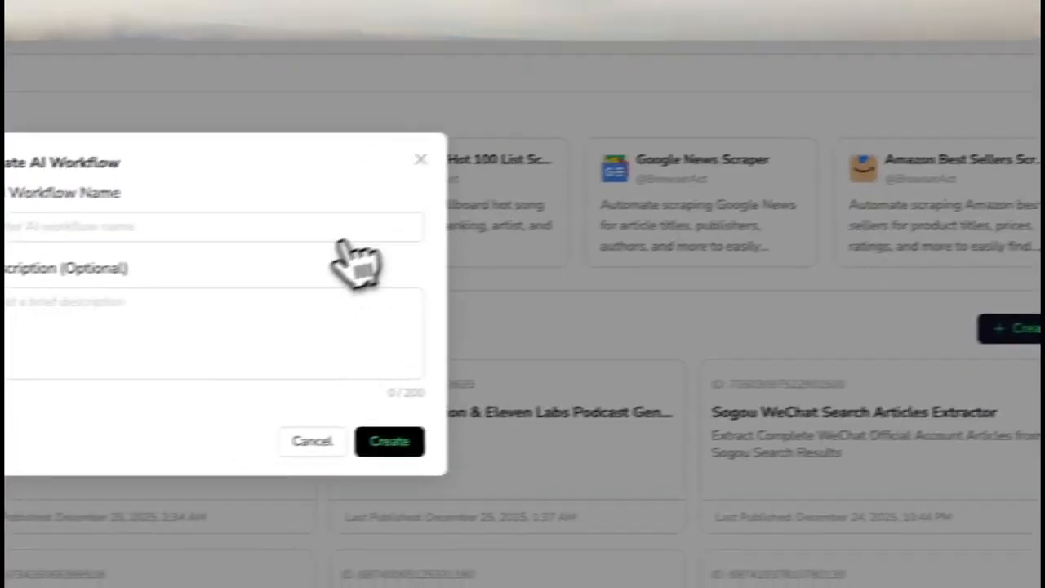
{"action": "left_click", "coordinate": [347, 228]}
{"action": "type", "text": "gog"}
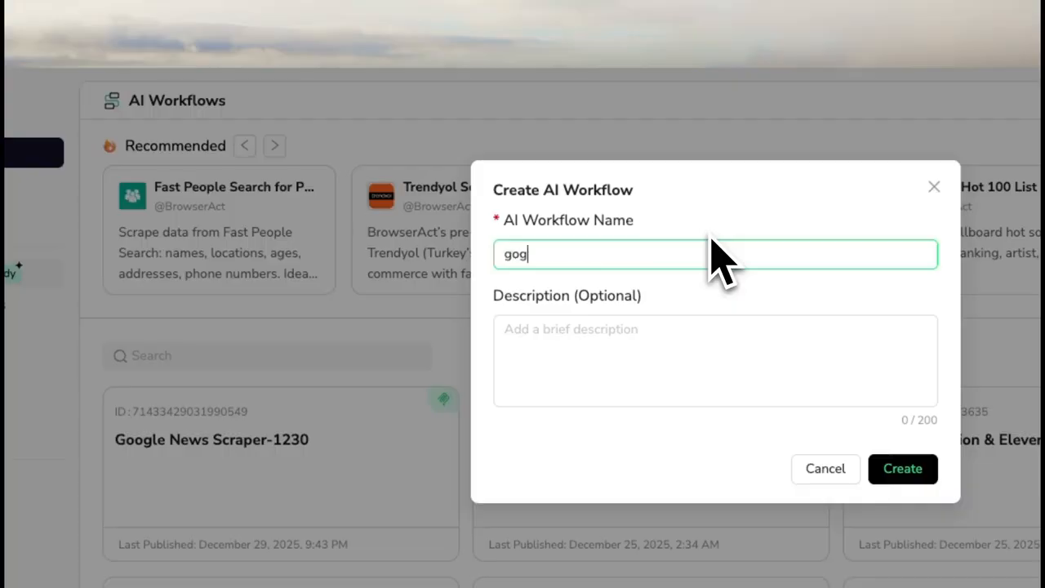
{"action": "type", "text": "ogle map"}
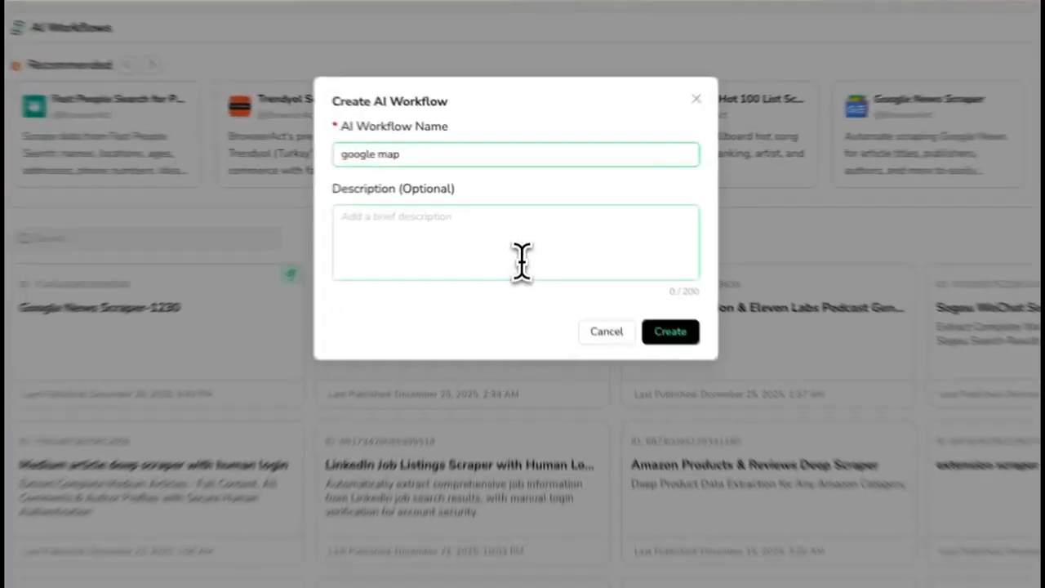
{"action": "left_click", "coordinate": [521, 215]}
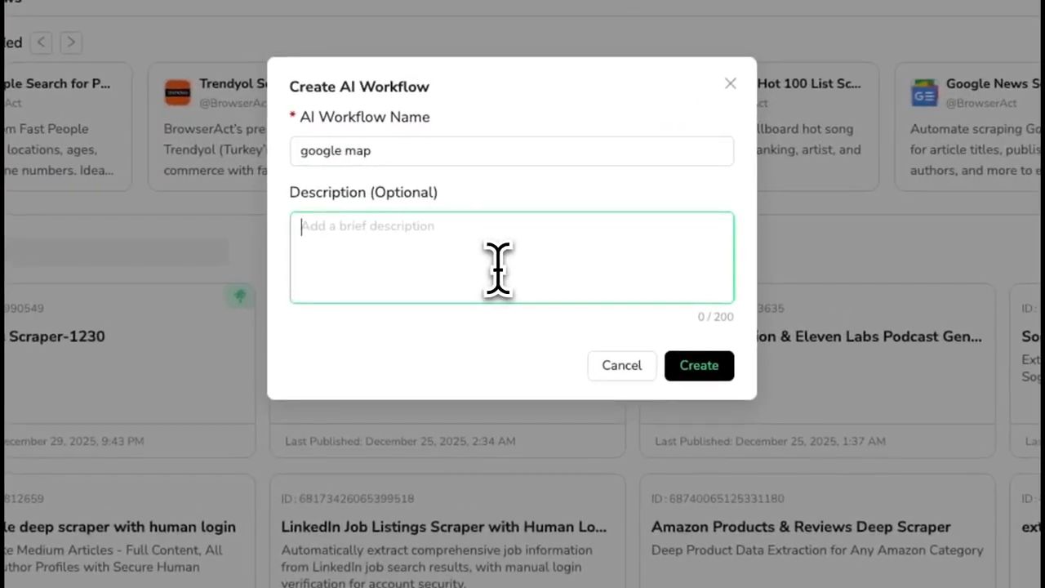
{"action": "type", "text": "restaurant search"}
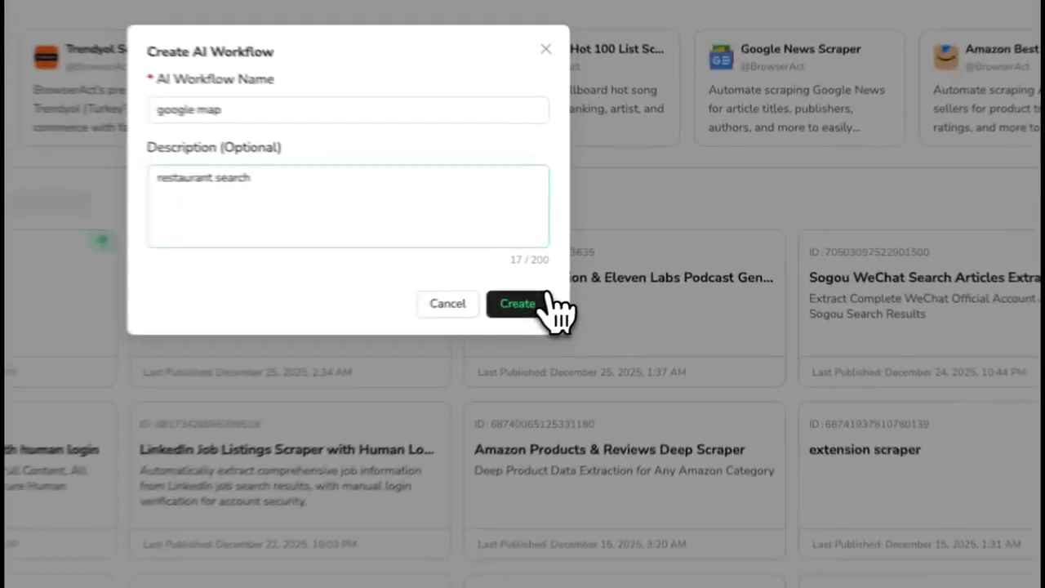
{"action": "left_click", "coordinate": [620, 268]}
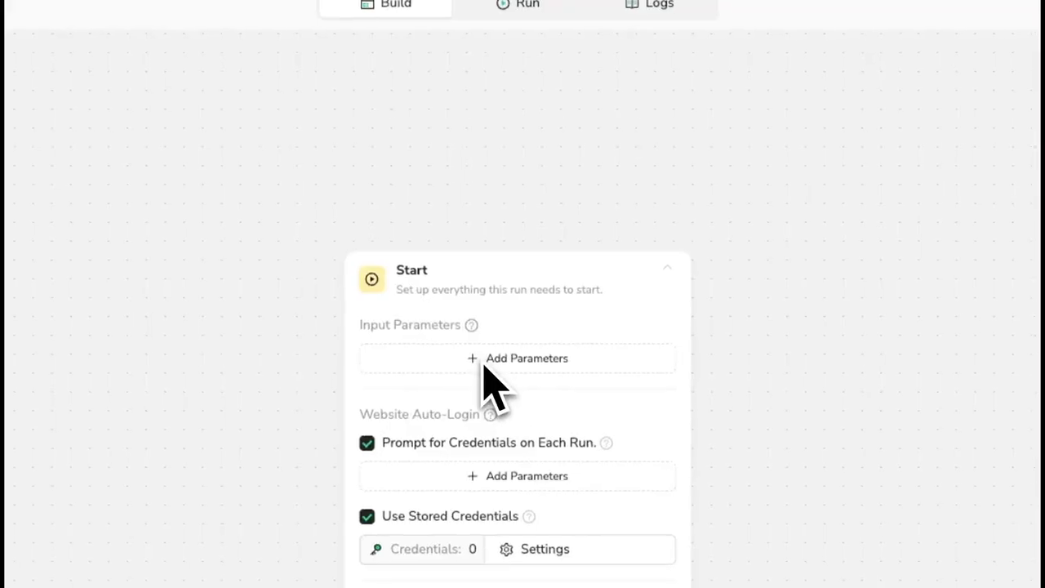
{"action": "left_click", "coordinate": [483, 368]}
{"action": "left_click", "coordinate": [412, 173]}
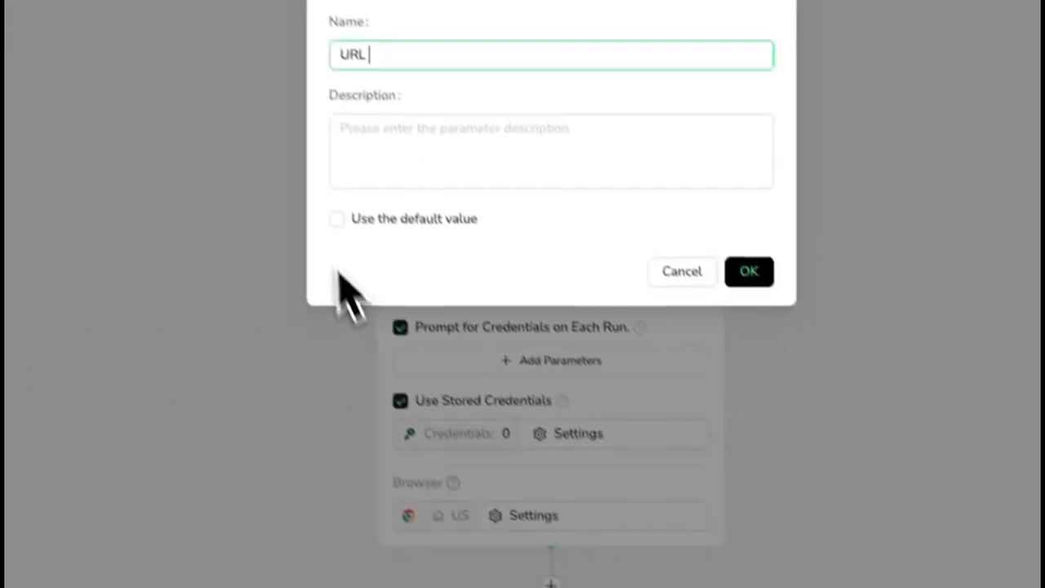
{"action": "left_click", "coordinate": [433, 348]}
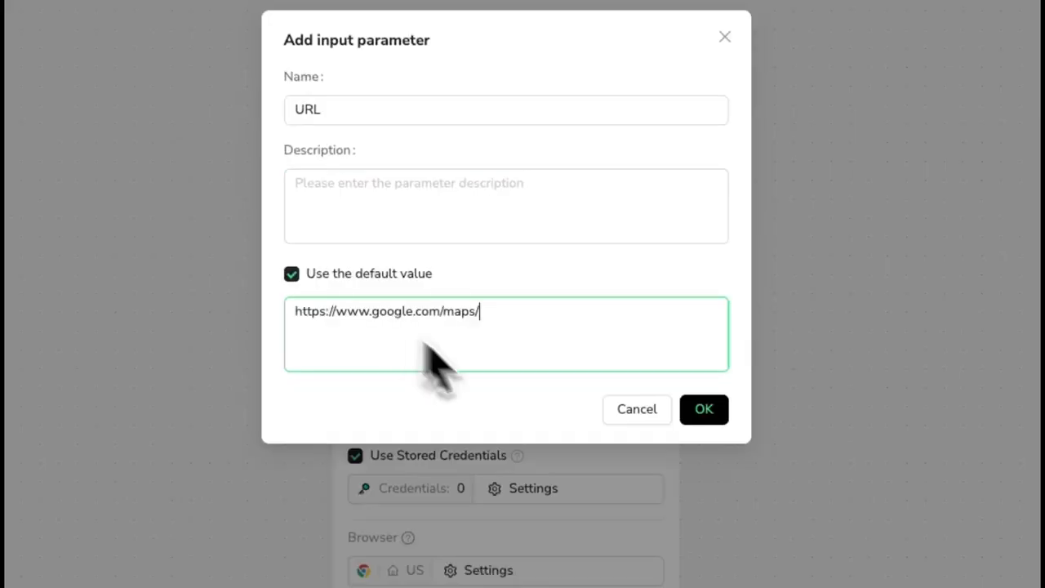
{"action": "left_click", "coordinate": [708, 418]}
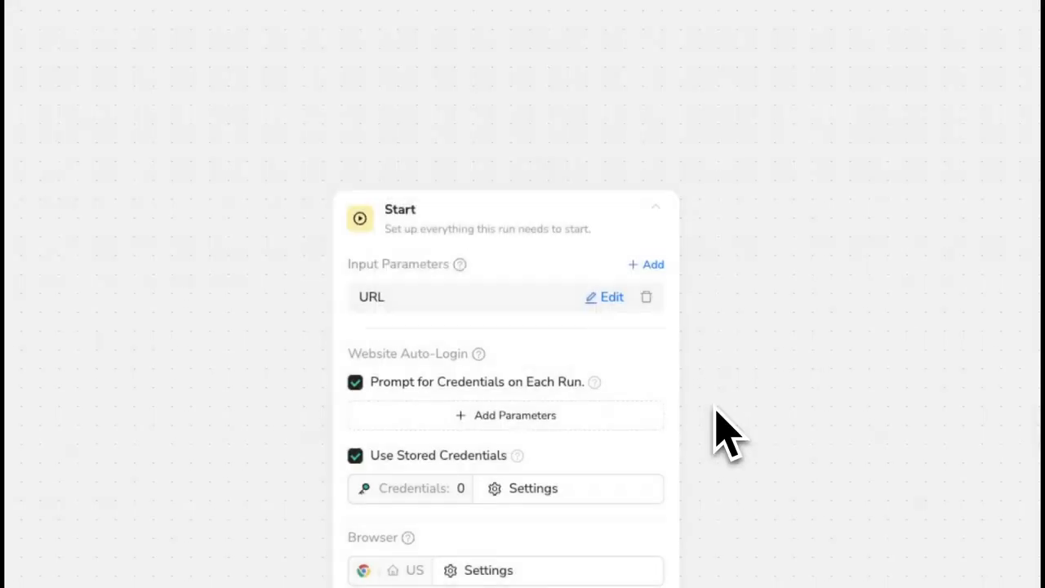
Add an input parameter named Area to the Start node with the default value option enabled
{"action": "left_click", "coordinate": [647, 265]}
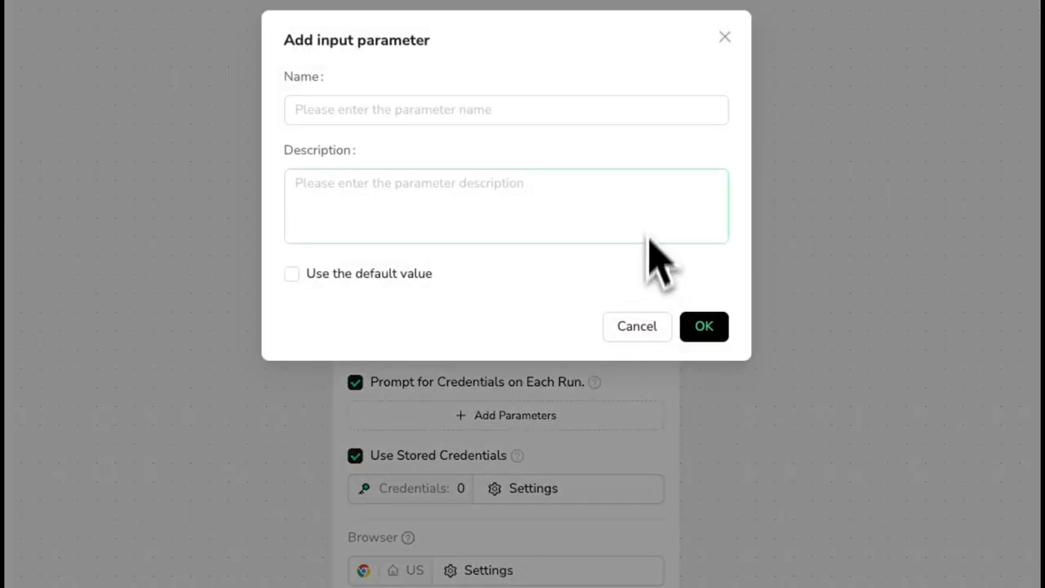
{"action": "left_click", "coordinate": [517, 111]}
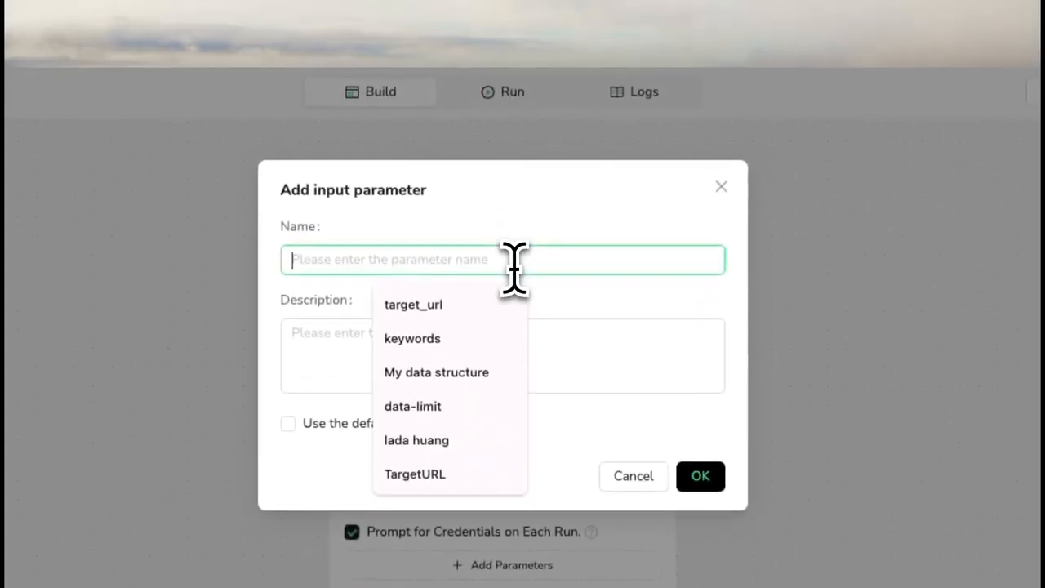
{"action": "type", "text": "Area"}
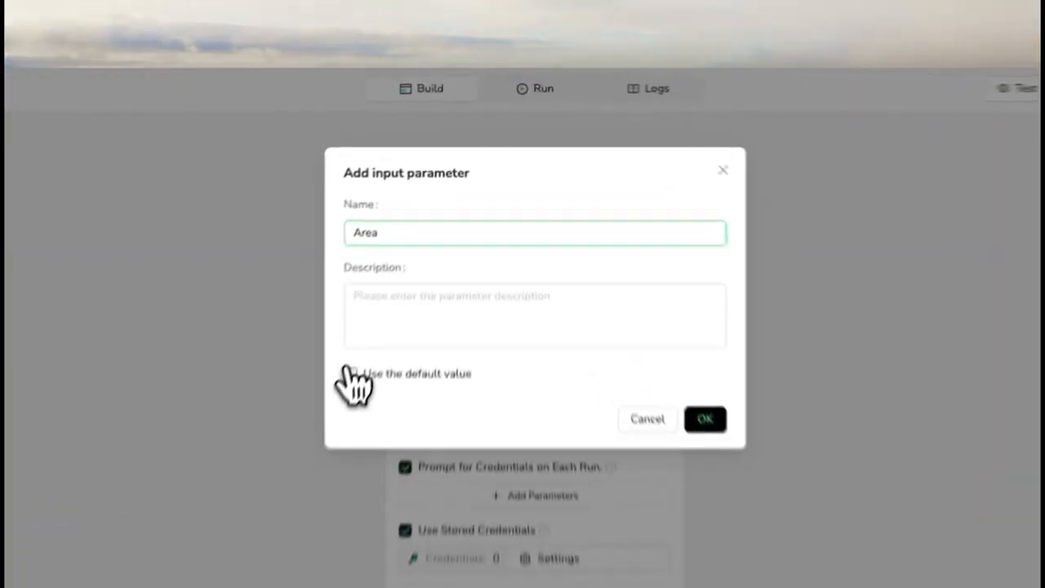
{"action": "left_click", "coordinate": [416, 245]}
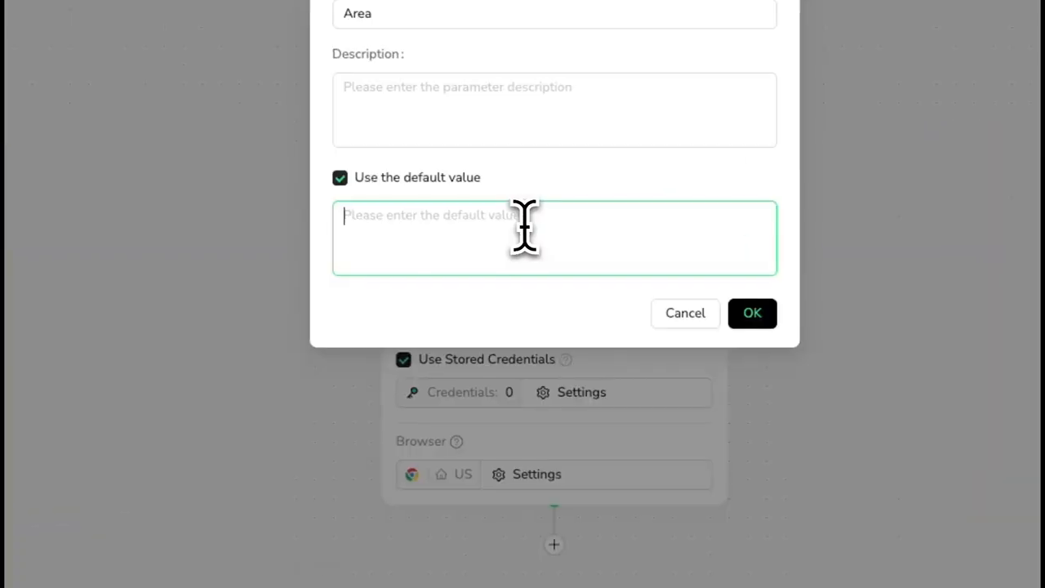
{"action": "left_click", "coordinate": [747, 315]}
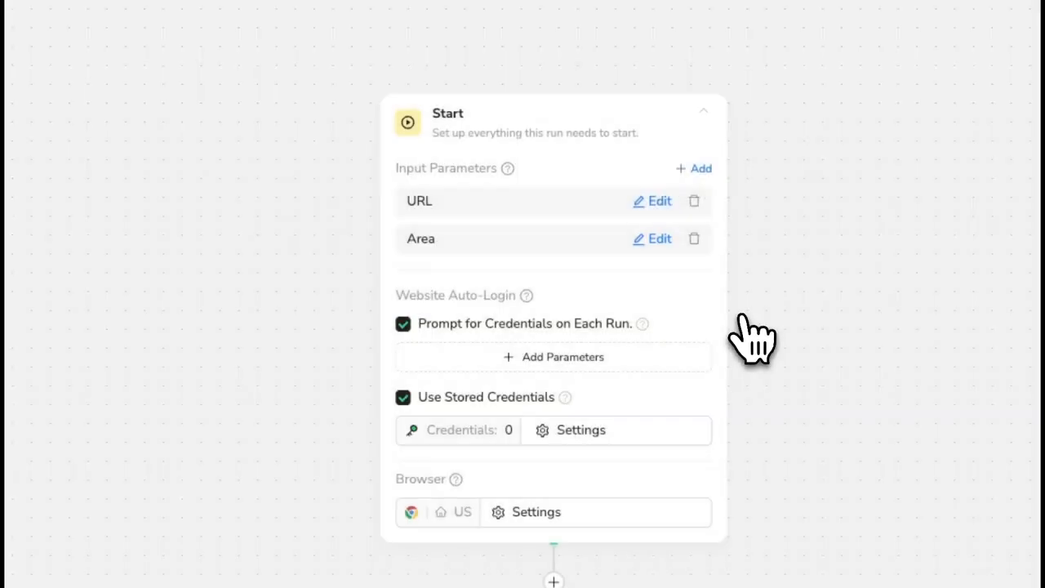
Add an input parameter named Keyword to the Start node with the default value "restaurant"
{"action": "left_click", "coordinate": [629, 372]}
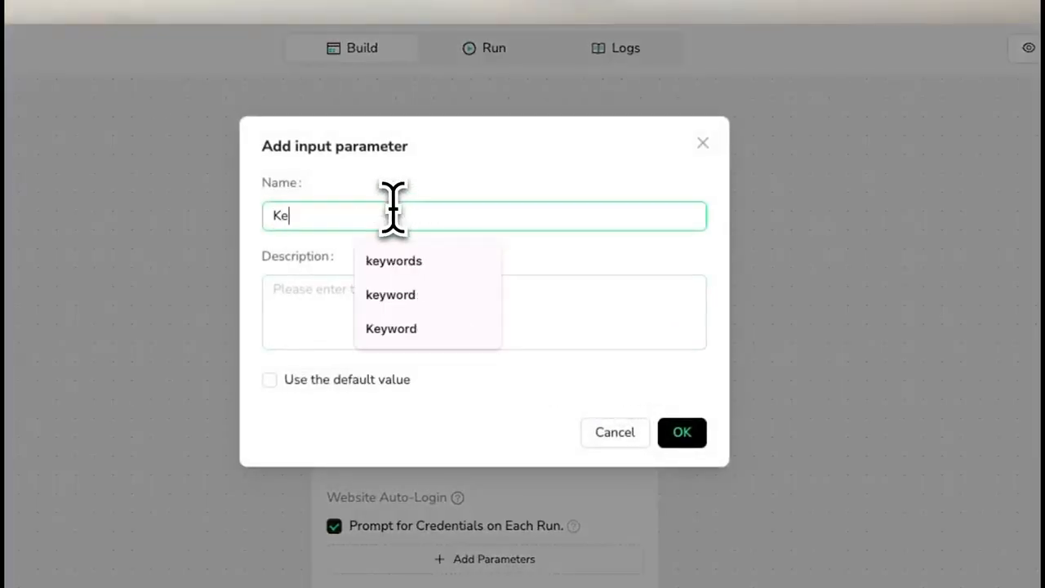
{"action": "type", "text": "Keyword"}
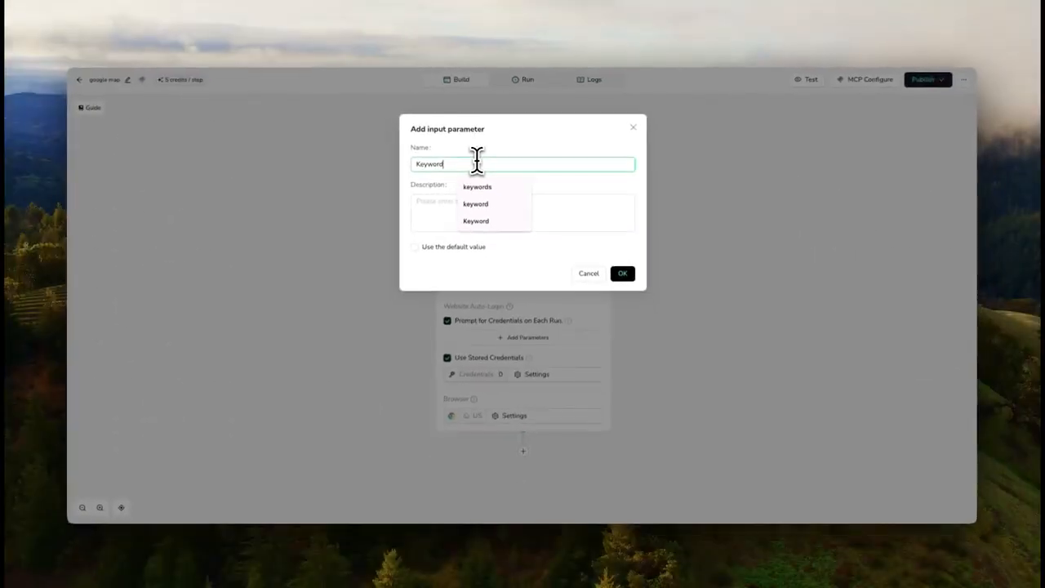
{"action": "left_click", "coordinate": [417, 246]}
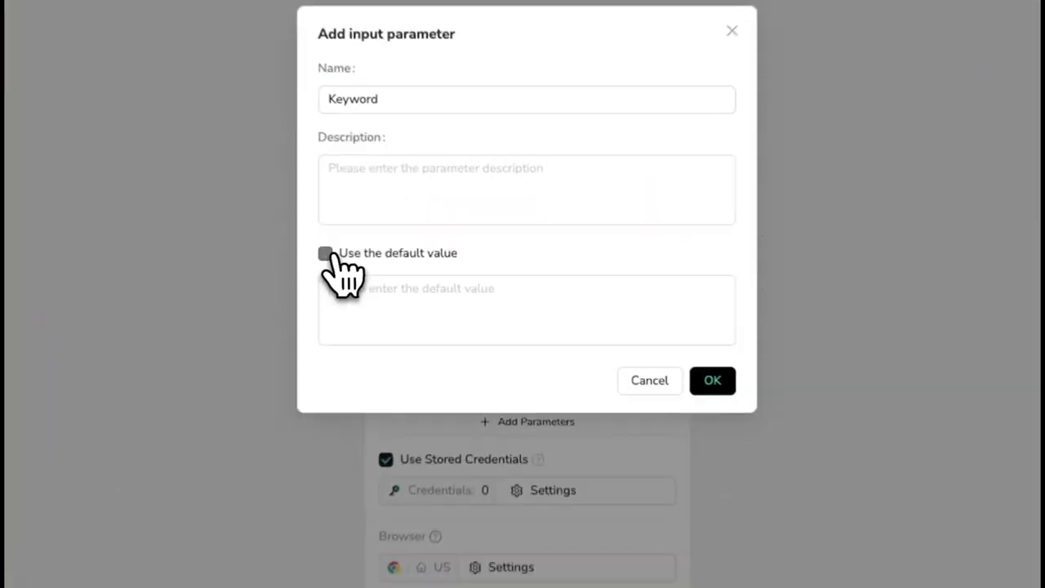
{"action": "left_click", "coordinate": [446, 266]}
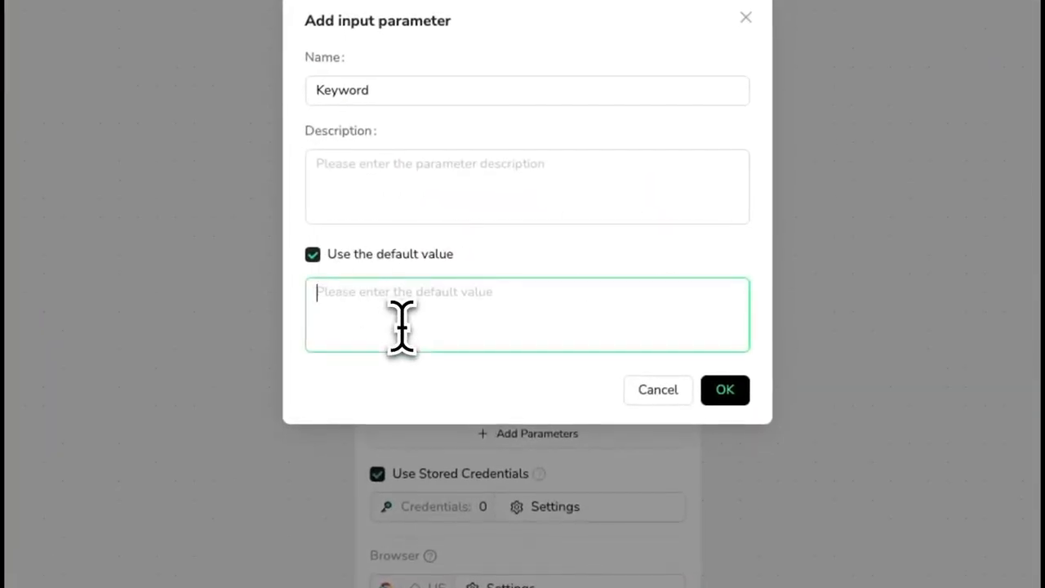
{"action": "type", "text": "restaurant"}
{"action": "left_click", "coordinate": [725, 389]}
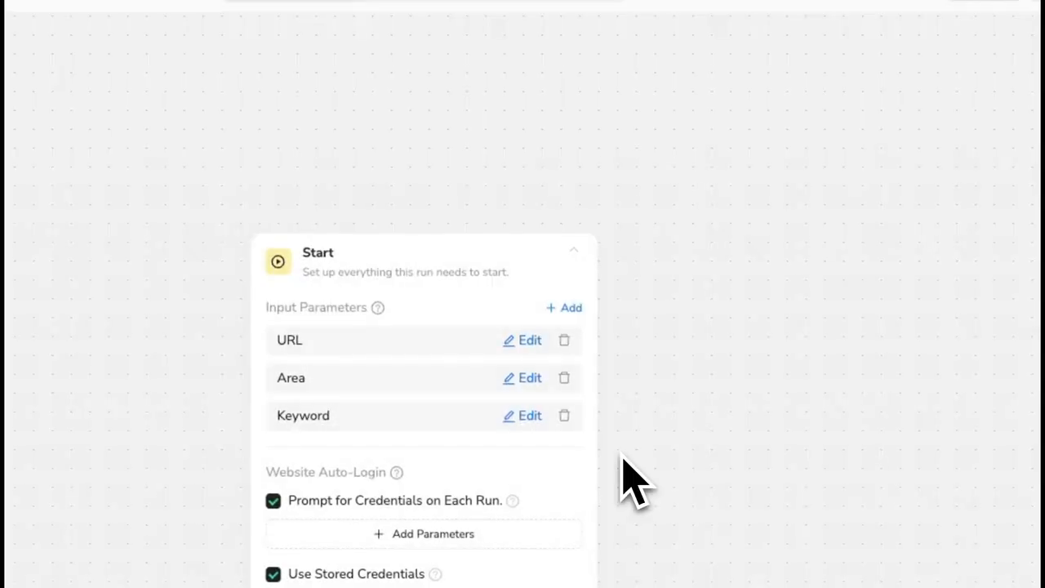
Add an input parameter named data-limit to the Start node with a default value
{"action": "left_click", "coordinate": [580, 310]}
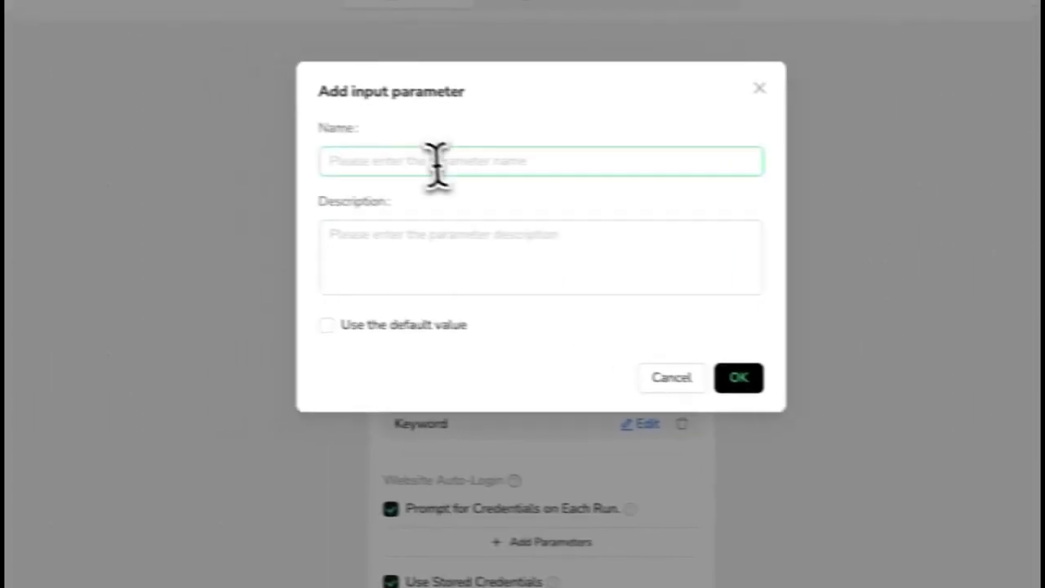
{"action": "left_click", "coordinate": [319, 156]}
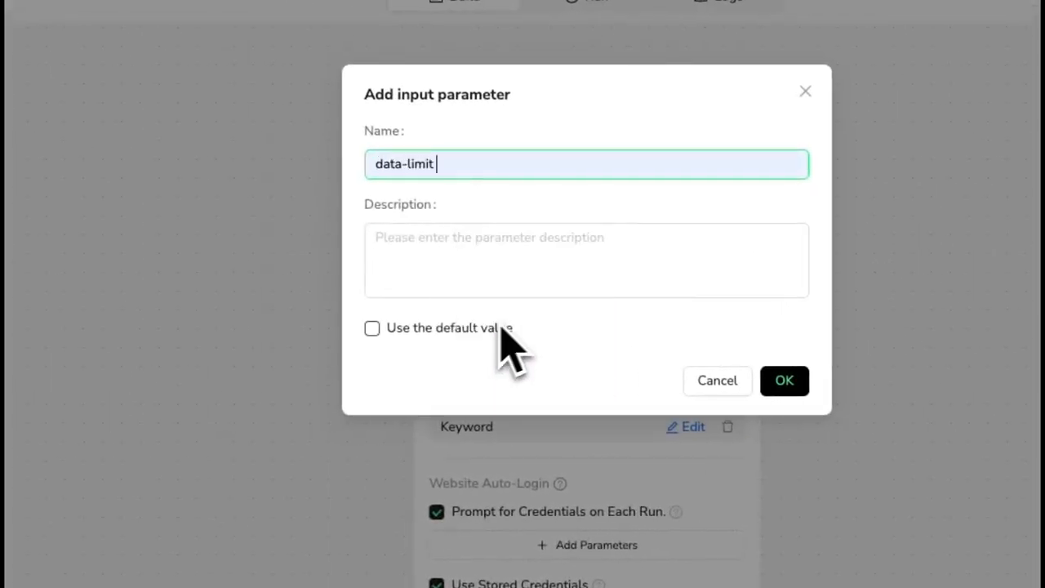
{"action": "left_click", "coordinate": [371, 329]}
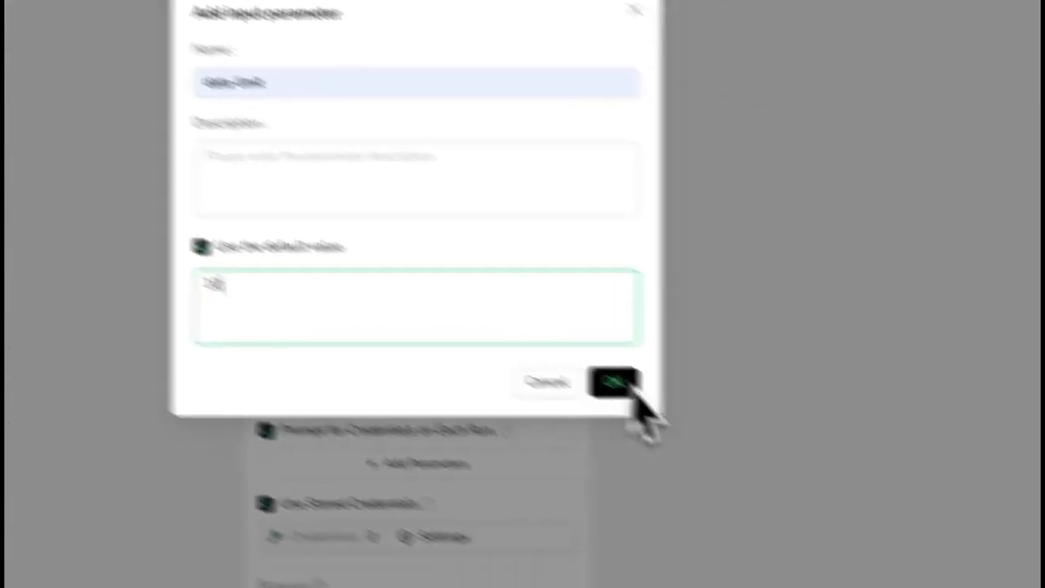
{"action": "left_click", "coordinate": [785, 463]}
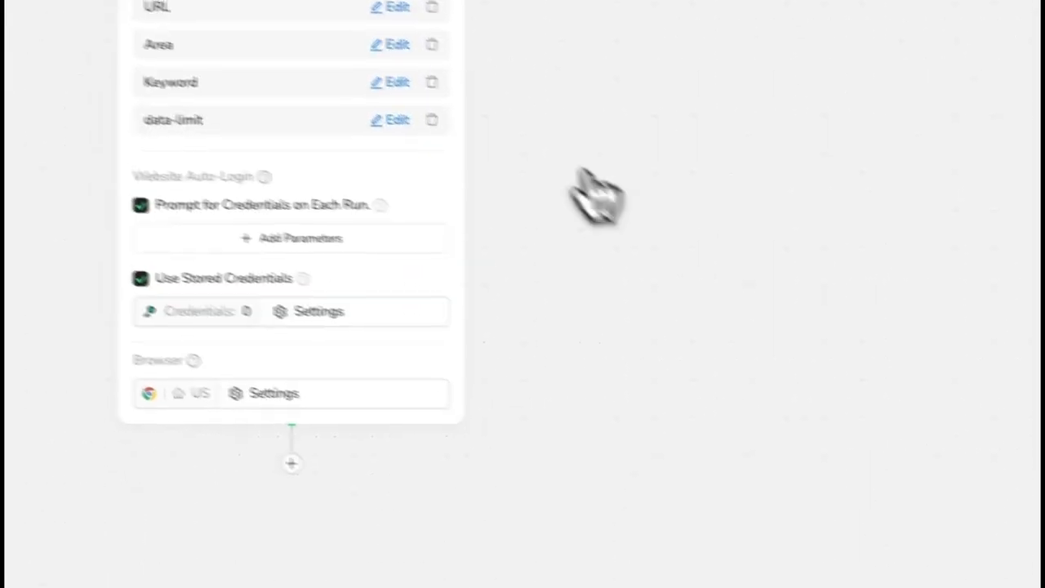
Browse the available browser regions for the Start node and select USA
{"action": "left_click", "coordinate": [338, 369]}
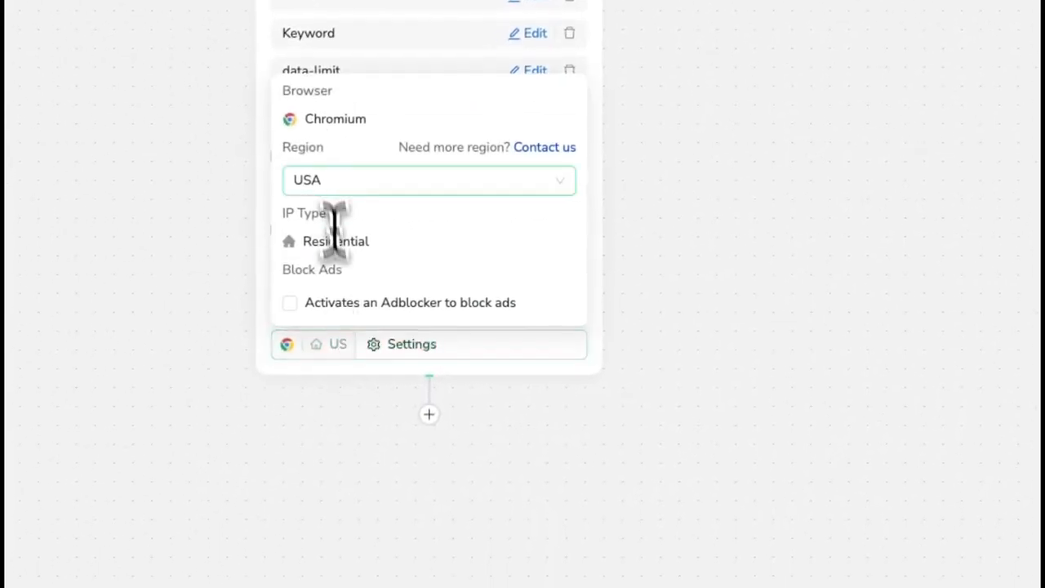
{"action": "left_click", "coordinate": [531, 182]}
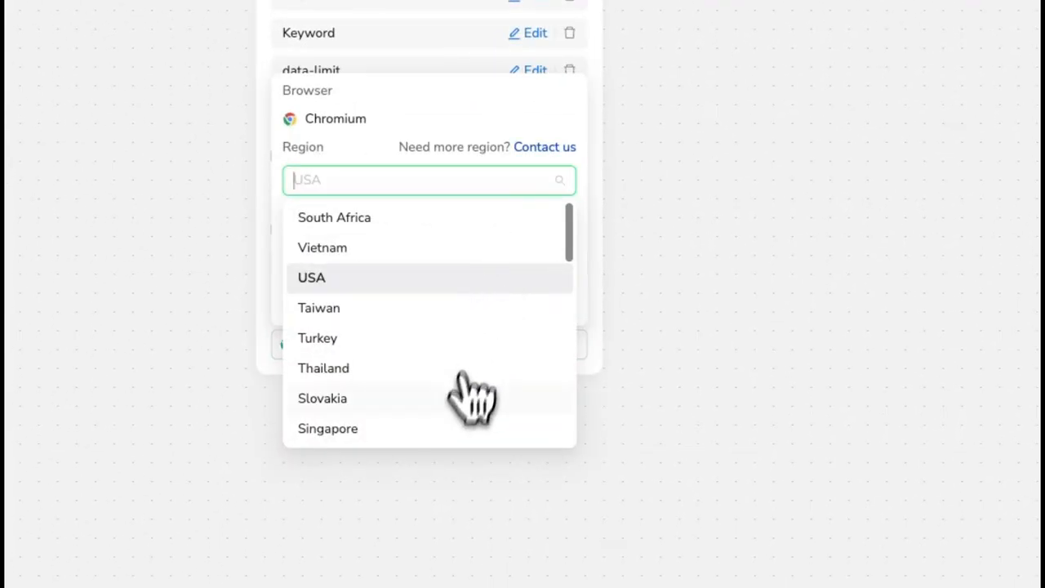
{"action": "scroll", "coordinate": [472, 396], "scroll_direction": "down", "scroll_amount": 3}
{"action": "scroll", "coordinate": [453, 425], "scroll_direction": "up", "scroll_amount": 5}
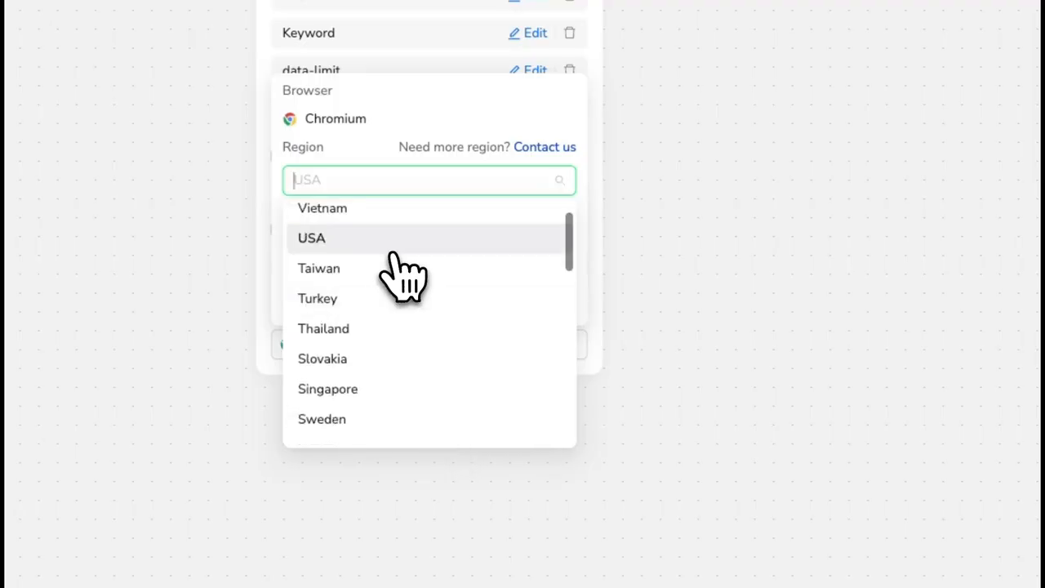
{"action": "left_click", "coordinate": [393, 245]}
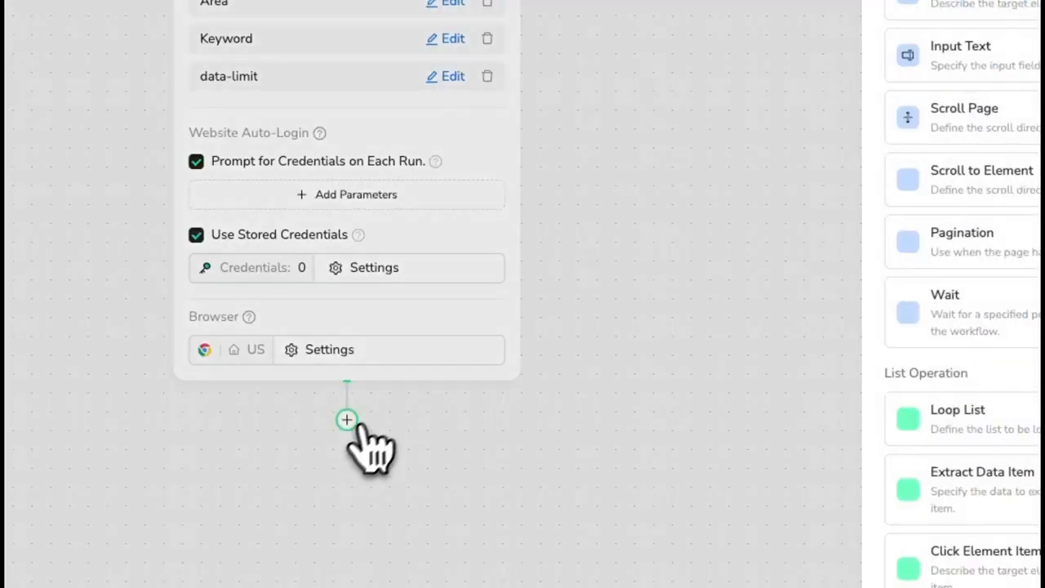
Add a Visit Page node directly after the Start node
{"action": "left_click", "coordinate": [346, 430]}
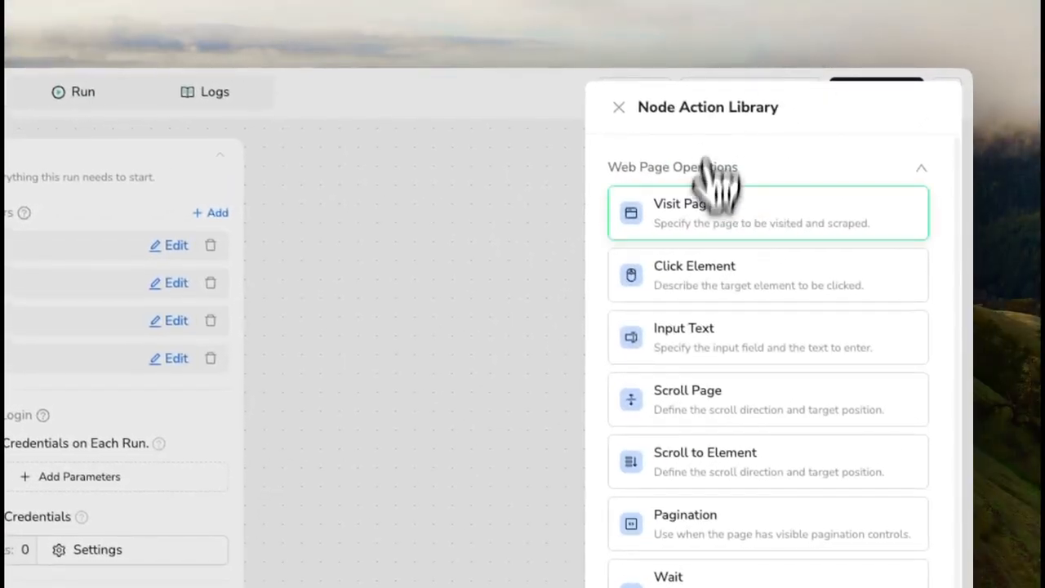
{"action": "left_click", "coordinate": [721, 233]}
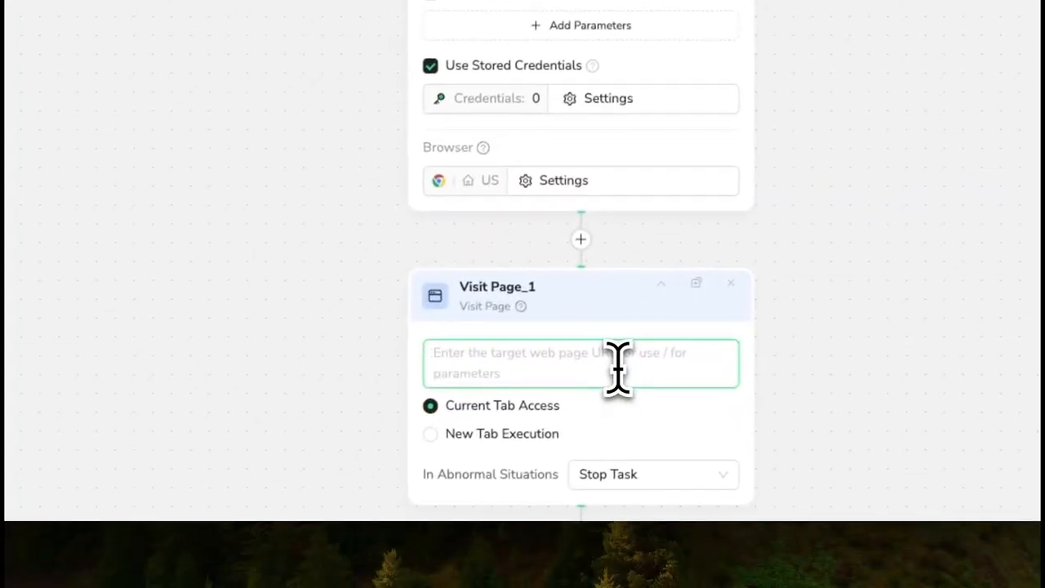
Set the Visit Page node's target page to the URL parameter
{"action": "type", "text": "/"}
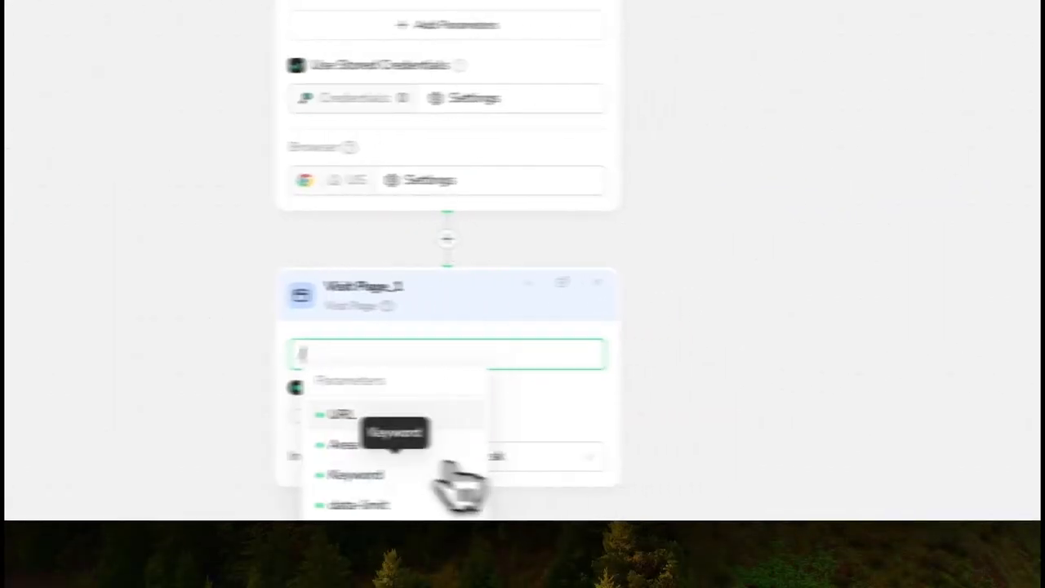
{"action": "left_click", "coordinate": [556, 415]}
{"action": "left_click_drag", "start_coordinate": [633, 401], "coordinate": [718, 228]}
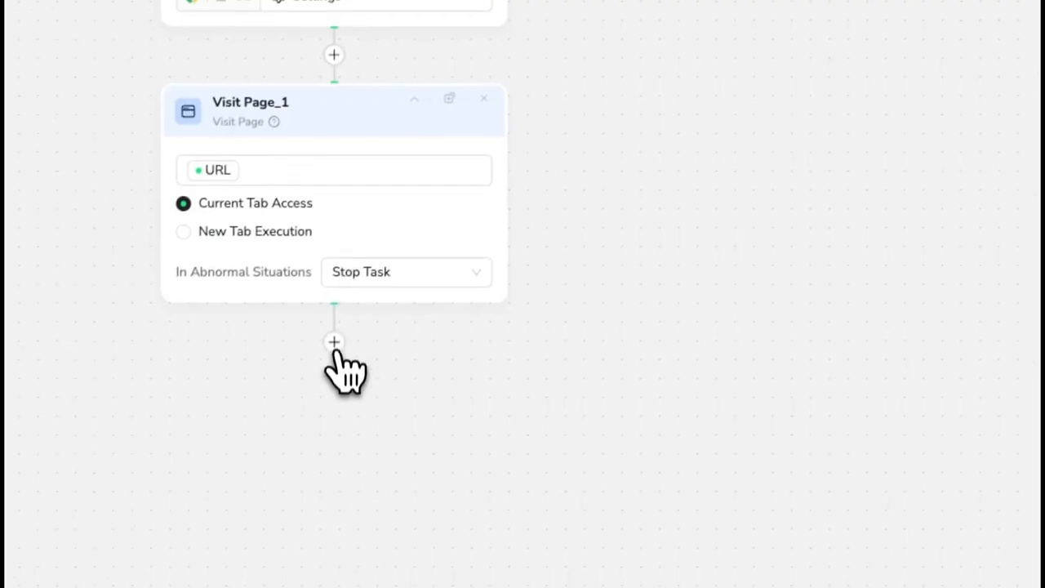
Add an Input Text node after Visit Page and set its input field position to "the search bar"
{"action": "left_click", "coordinate": [334, 341]}
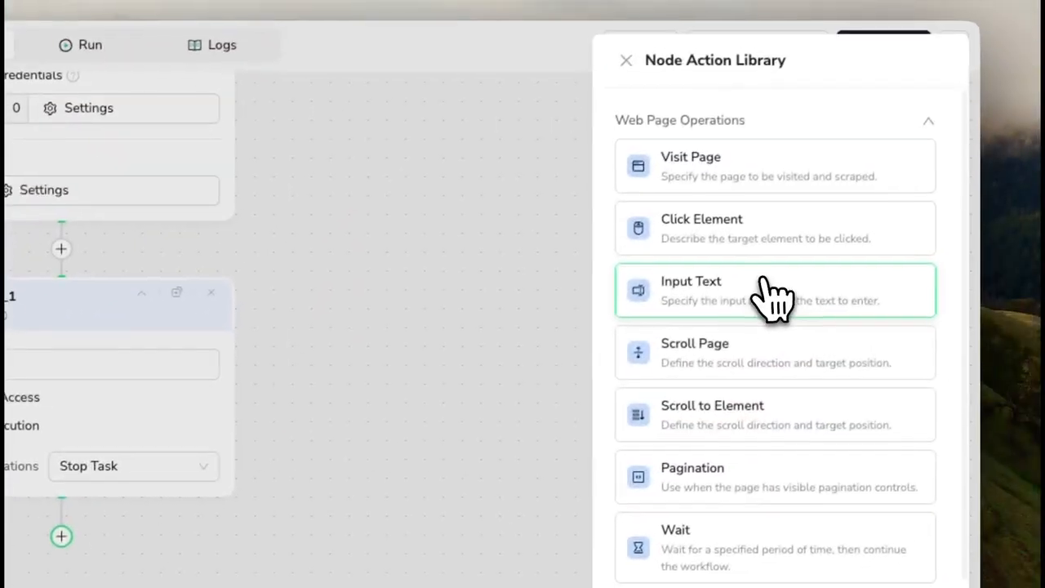
{"action": "left_click", "coordinate": [767, 298]}
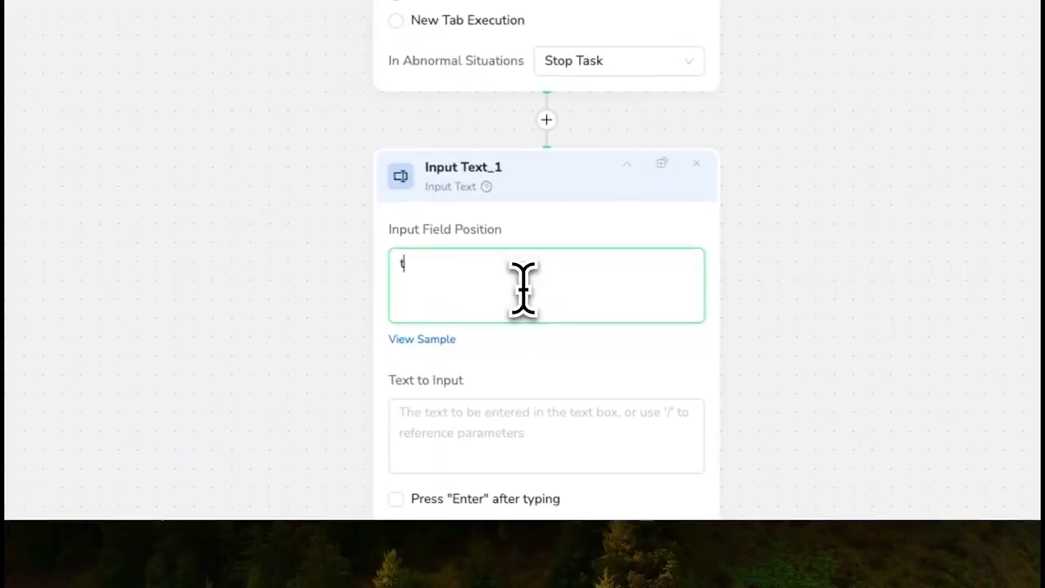
{"action": "type", "text": "the"}
{"action": "type", "text": " search bar"}
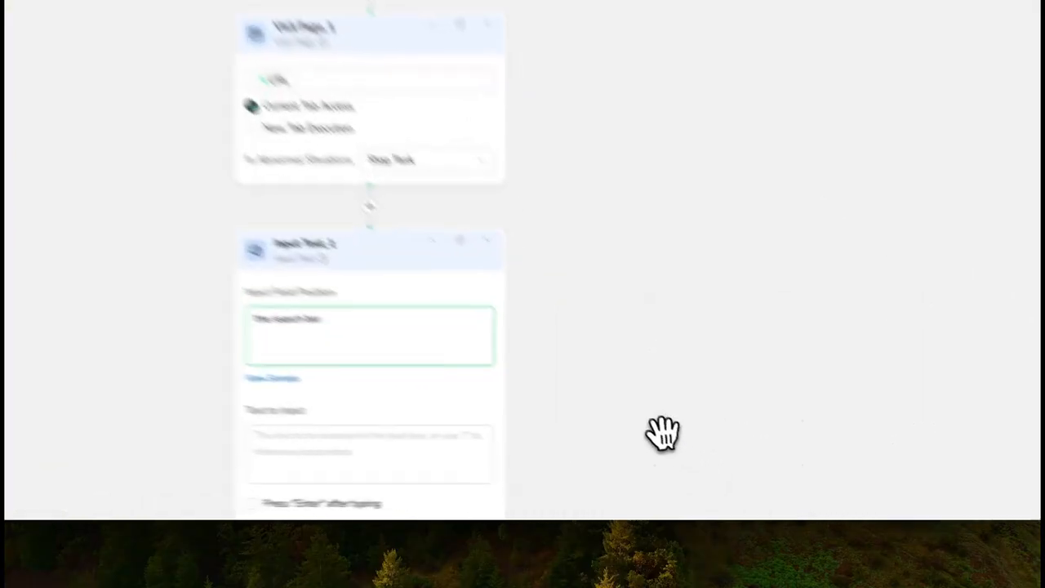
Set the Input Text node's text to input to the Area parameter followed by the Keyword parameter
{"action": "left_click", "coordinate": [479, 469]}
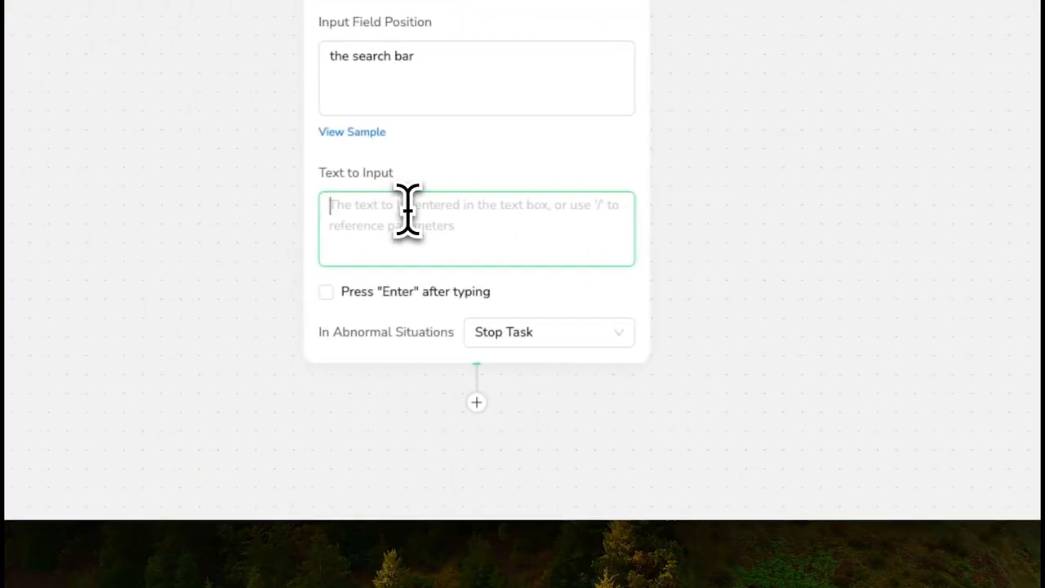
{"action": "type", "text": "/"}
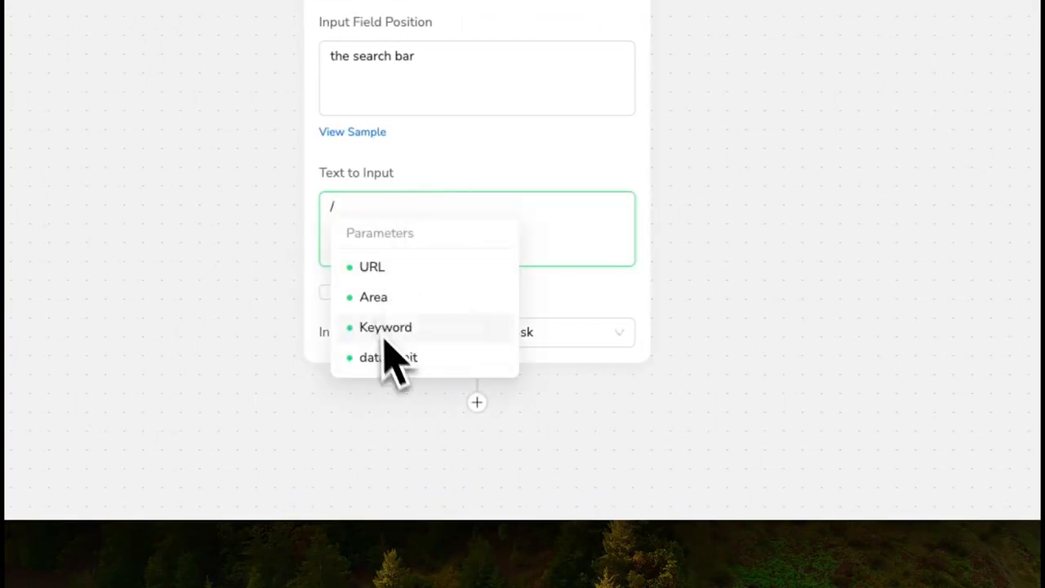
{"action": "left_click", "coordinate": [407, 307]}
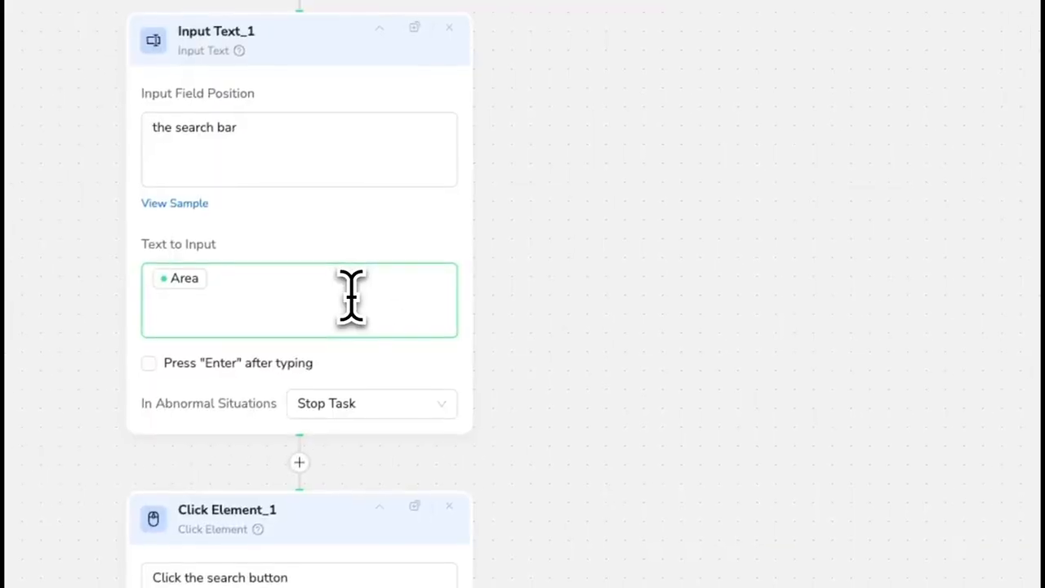
{"action": "type", "text": "/"}
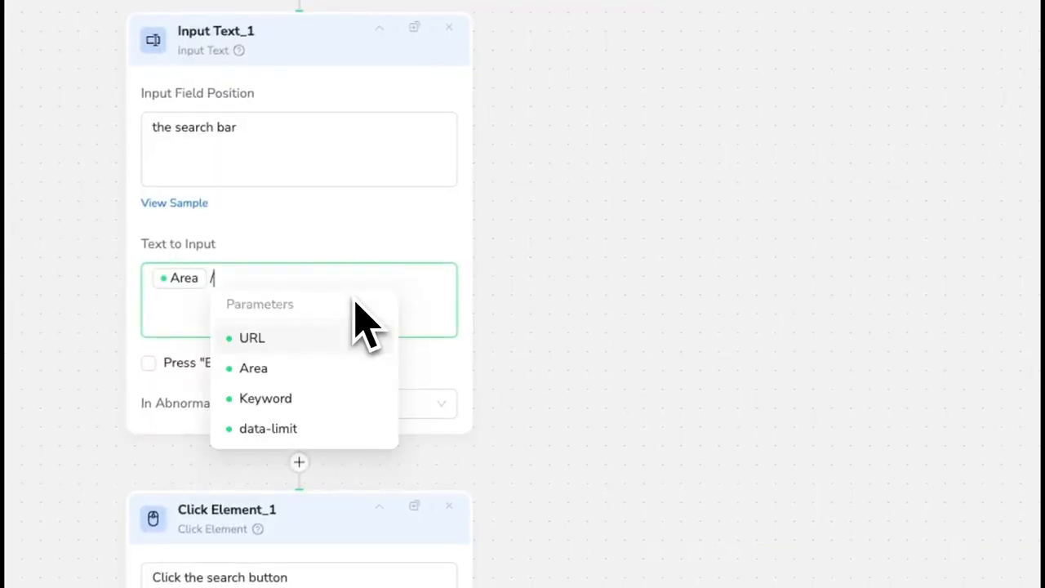
{"action": "left_click", "coordinate": [330, 406]}
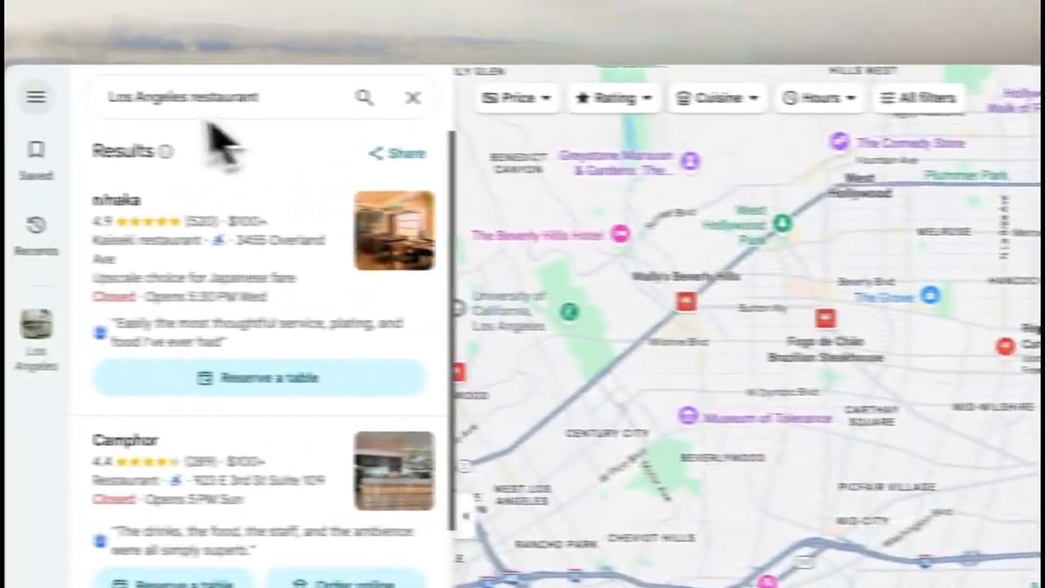
{"action": "left_click_drag", "start_coordinate": [260, 98], "coordinate": [197, 103]}
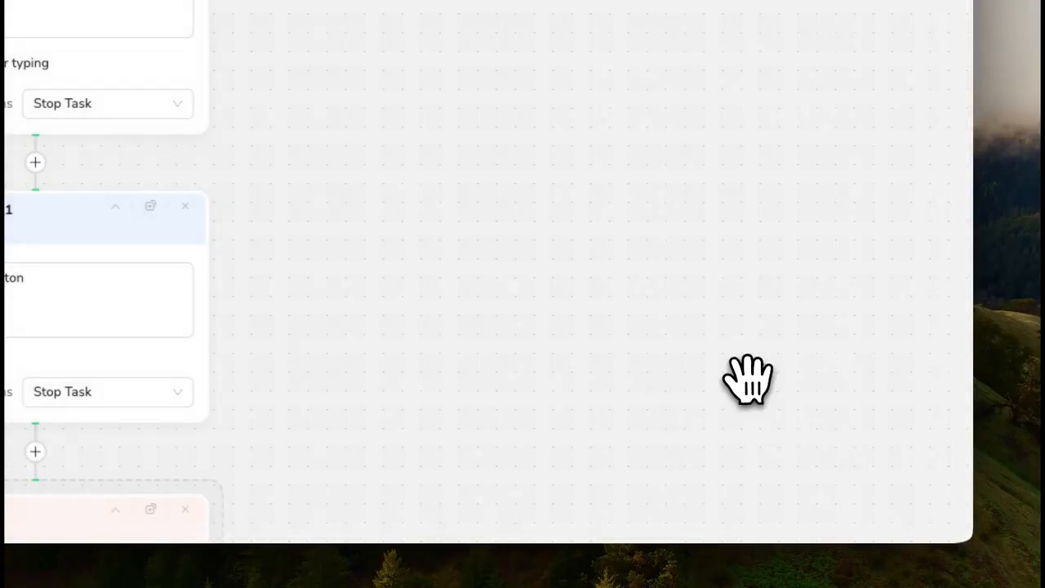
Set the Loop node's stop condition to "continue until data-limit items are collected", referencing the data-limit parameter
{"action": "left_click_drag", "start_coordinate": [527, 469], "coordinate": [450, 139]}
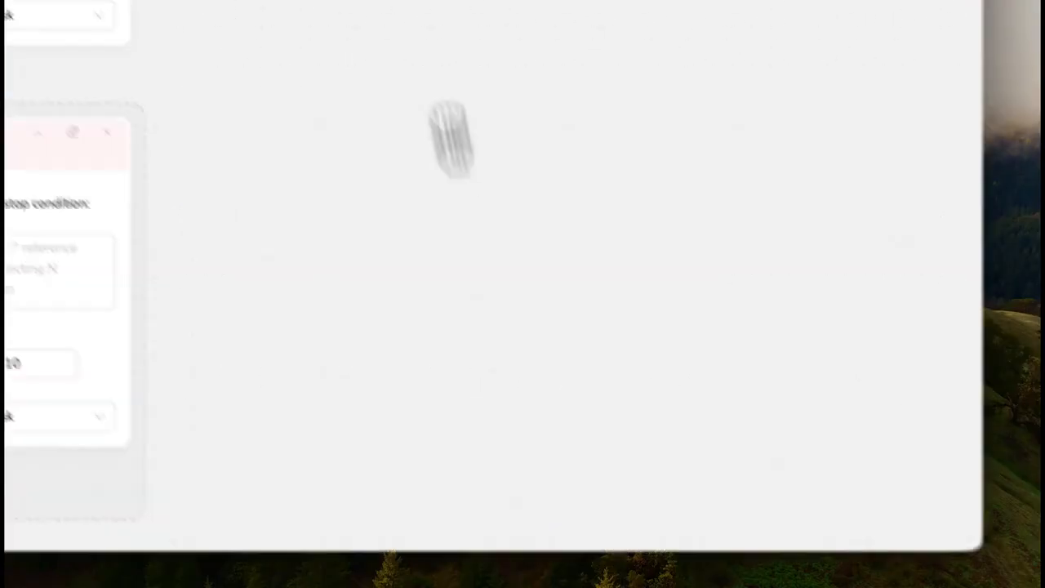
{"action": "left_click_drag", "start_coordinate": [417, 482], "coordinate": [572, 266]}
{"action": "left_click", "coordinate": [358, 150]}
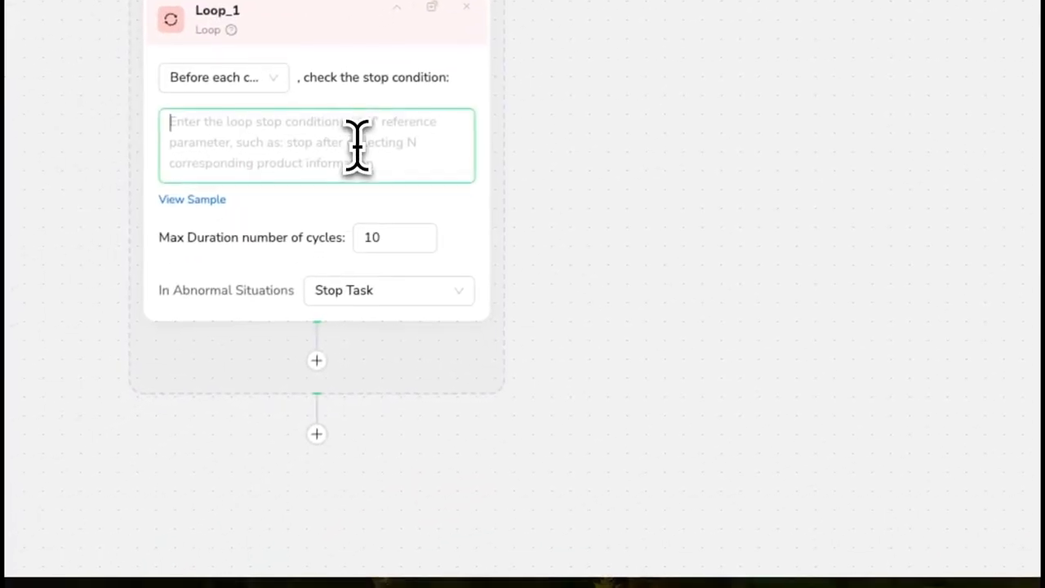
{"action": "type", "text": "continue until /"}
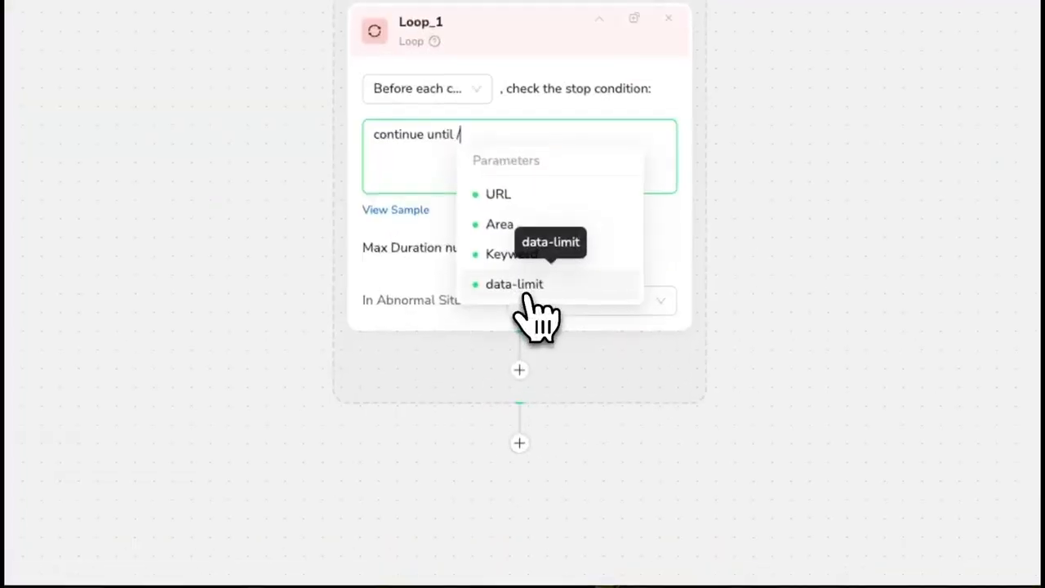
{"action": "left_click", "coordinate": [529, 369]}
{"action": "type", "text": "items are collected"}
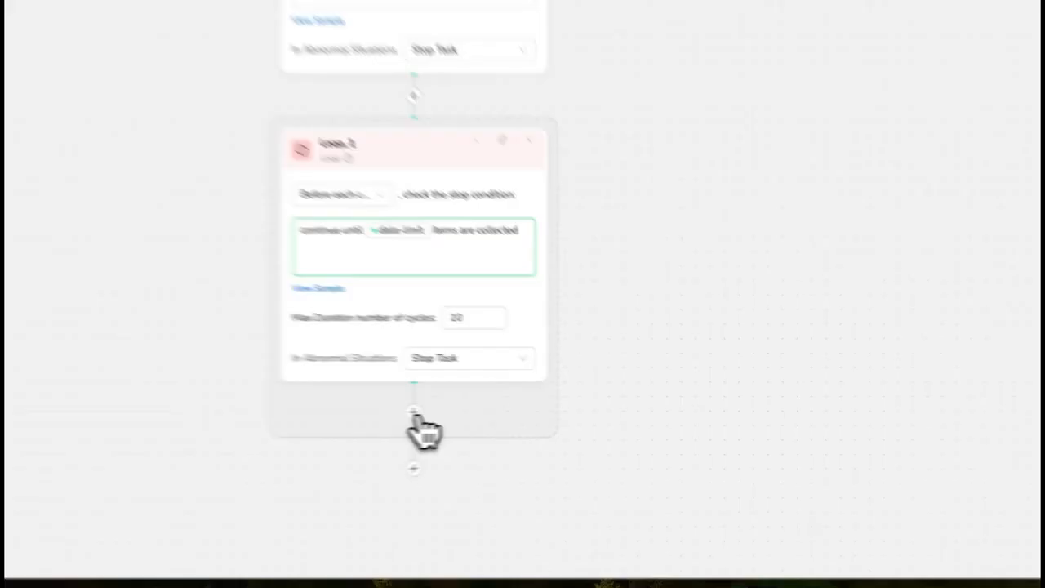
Add a Scroll Page node inside the loop for multiple scrollable areas, with the area description "scroll the results panel on the left"
{"action": "left_click", "coordinate": [414, 414]}
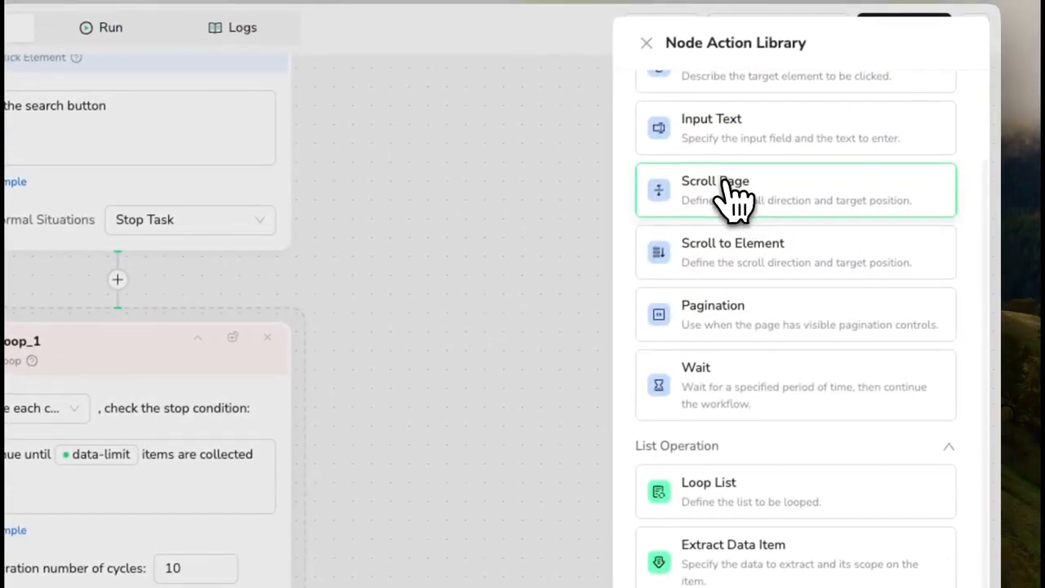
{"action": "left_click", "coordinate": [739, 192]}
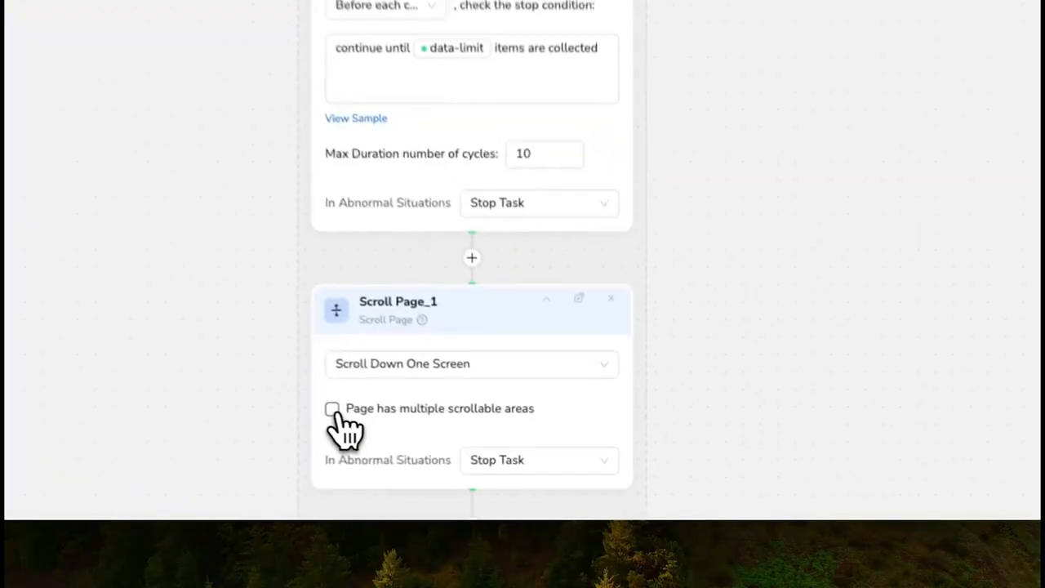
{"action": "left_click", "coordinate": [459, 461]}
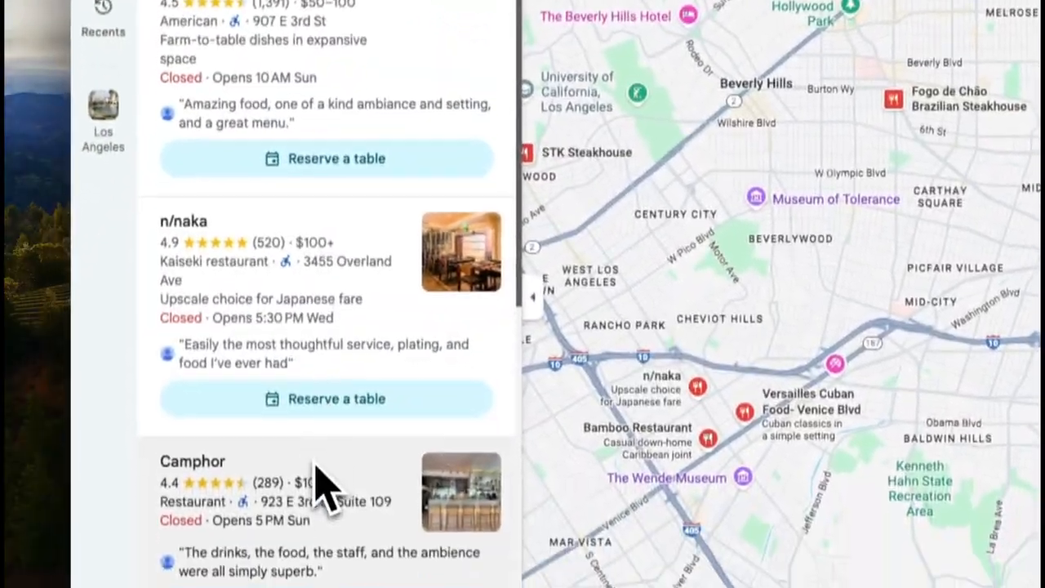
{"action": "scroll", "coordinate": [327, 466], "scroll_direction": "down", "scroll_amount": 10}
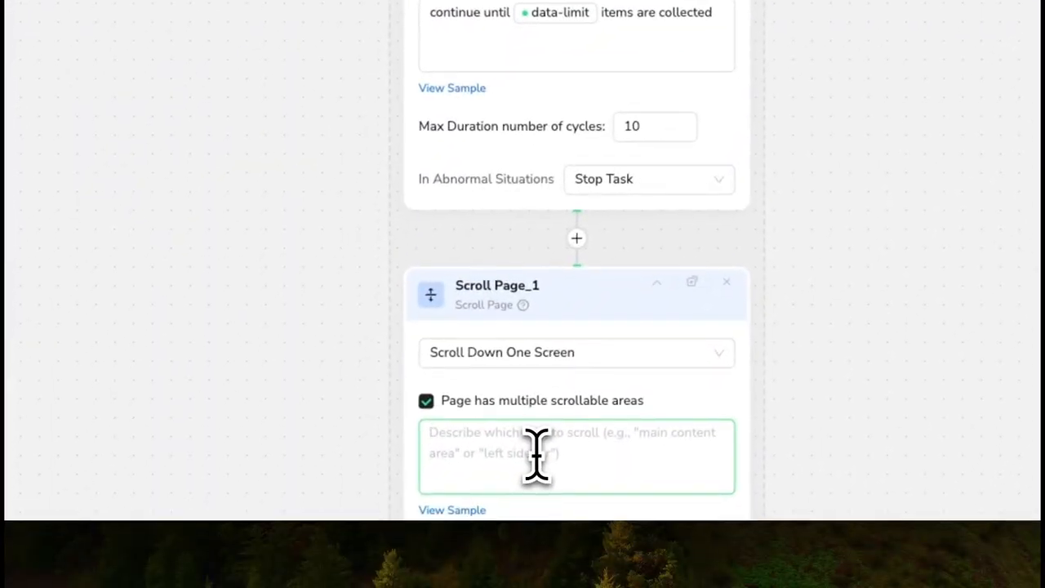
{"action": "type", "text": "scroll the s"}
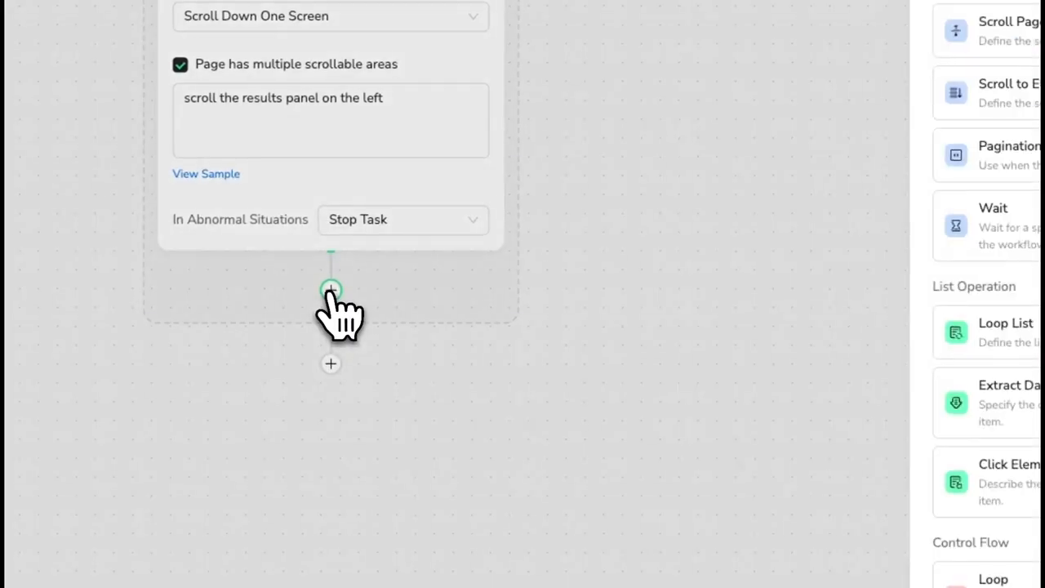
Add an Extract Data node inside the loop to extract data-limit businesses with name, full address, star rating, review count and average price person
{"action": "scroll", "coordinate": [747, 404], "scroll_direction": "down", "scroll_amount": 3}
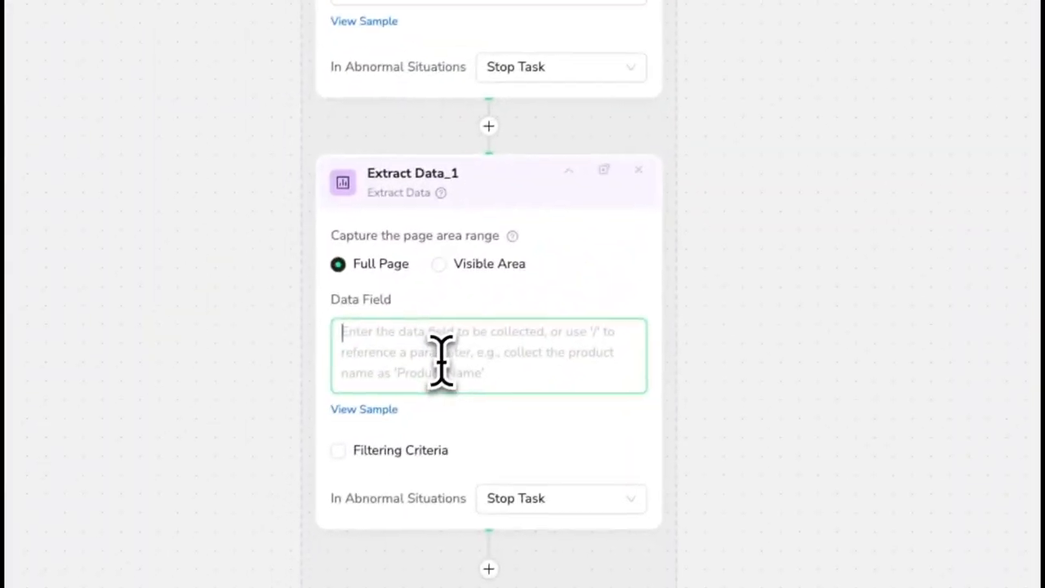
{"action": "type", "text": "Extract"}
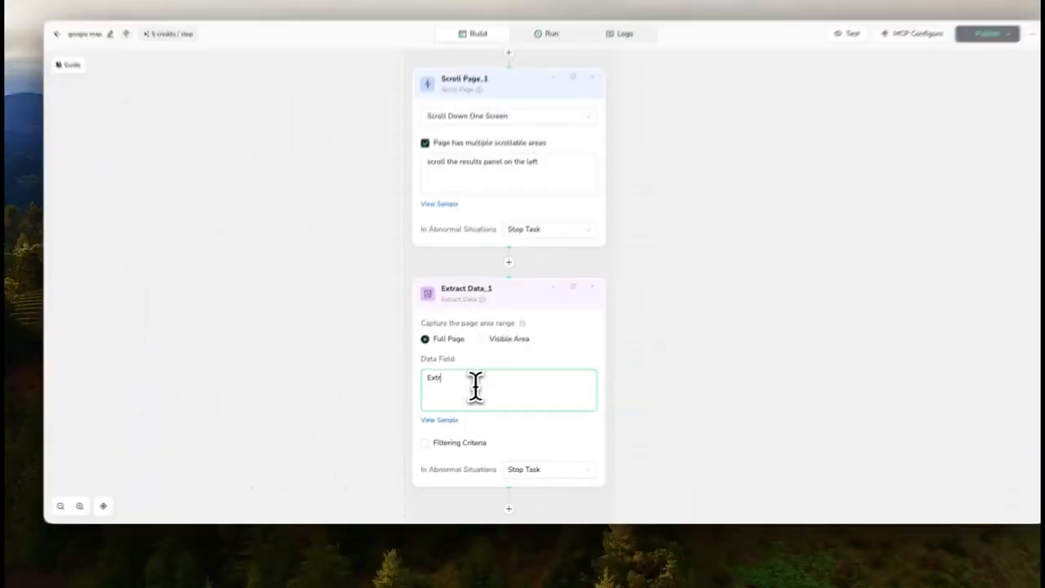
{"action": "type", "text": " /"}
{"action": "left_click", "coordinate": [465, 464]}
{"action": "type", "text": "businesses: Name,full address,star rating,review count,average price person"}
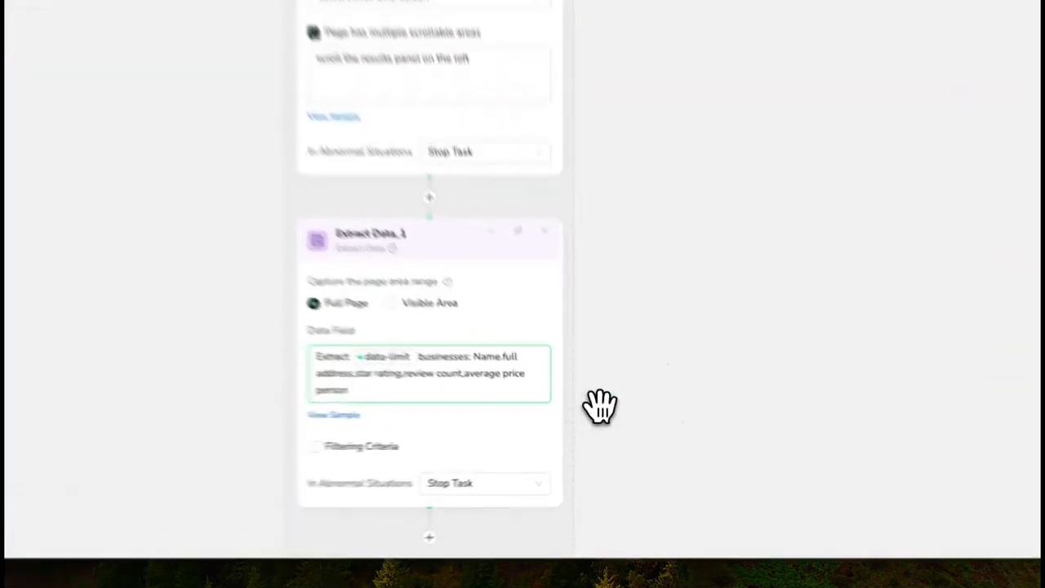
Add a Finish: Output Data node after the loop that outputs the data in CSV format as a file
{"action": "left_click", "coordinate": [601, 422]}
{"action": "scroll", "coordinate": [573, 437], "scroll_direction": "down", "scroll_amount": 3}
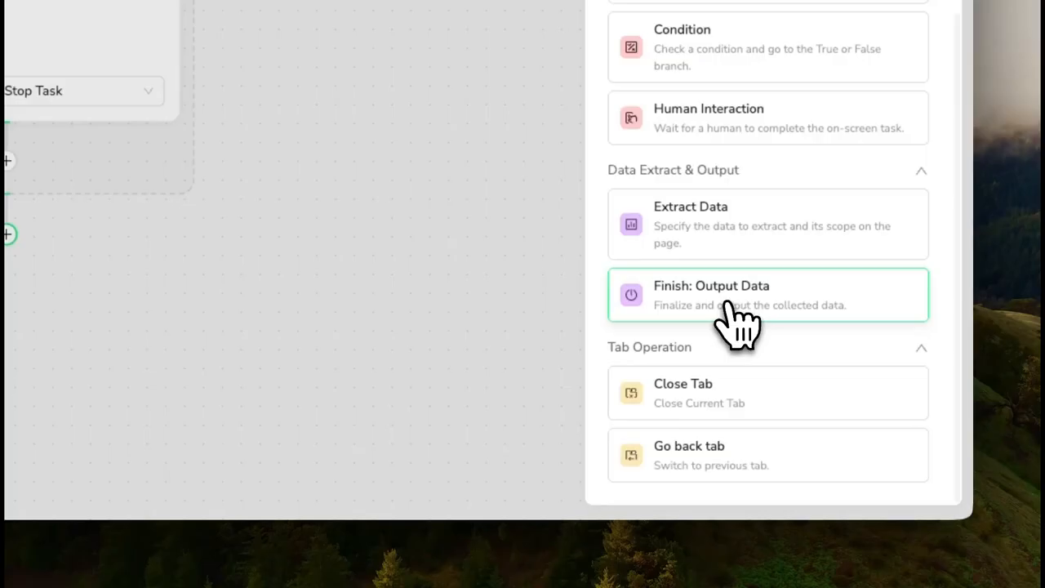
{"action": "left_click", "coordinate": [735, 319]}
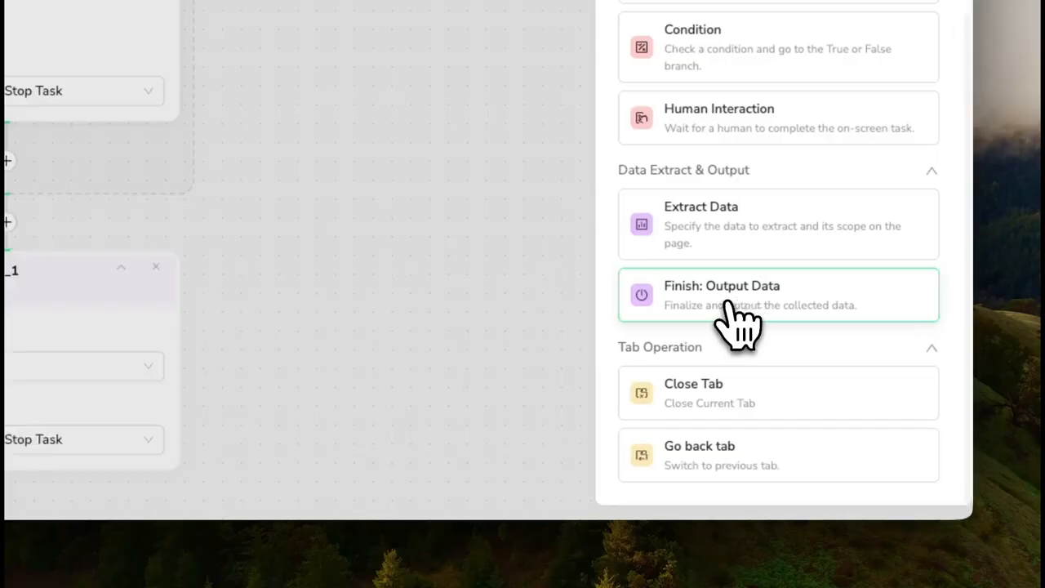
{"action": "left_click", "coordinate": [410, 363]}
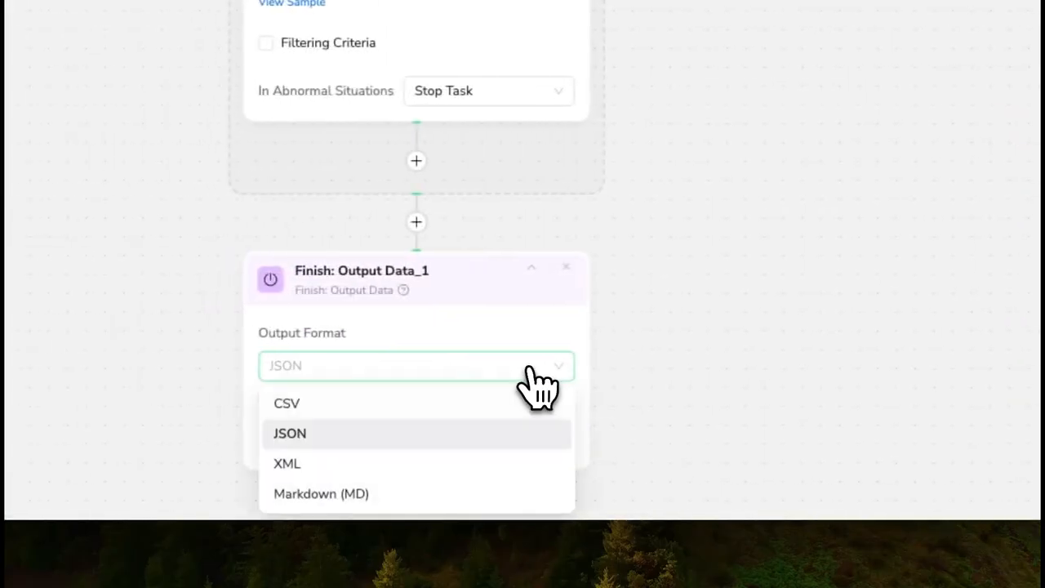
{"action": "left_click", "coordinate": [433, 403]}
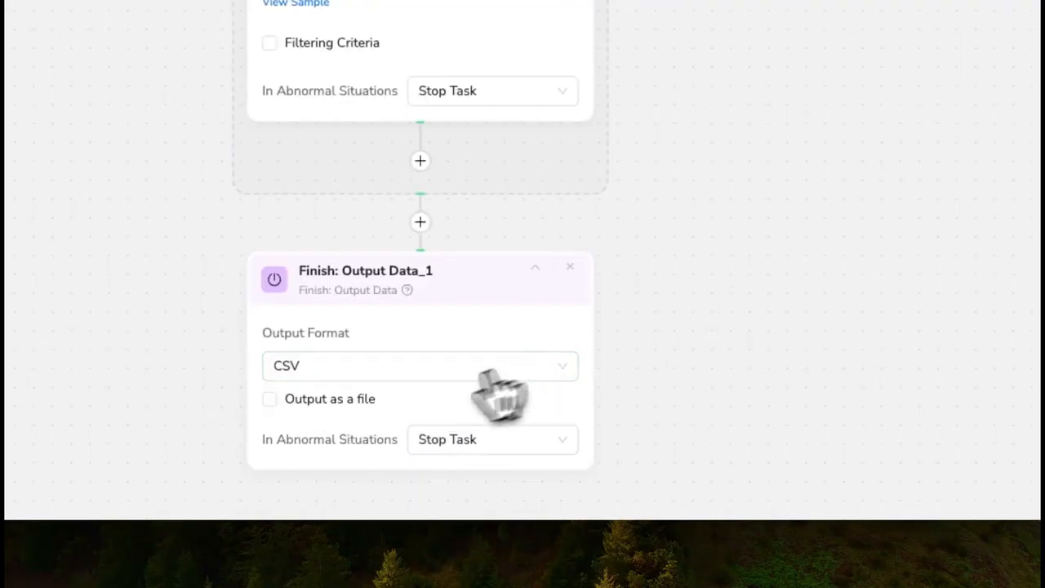
{"action": "left_click", "coordinate": [327, 400]}
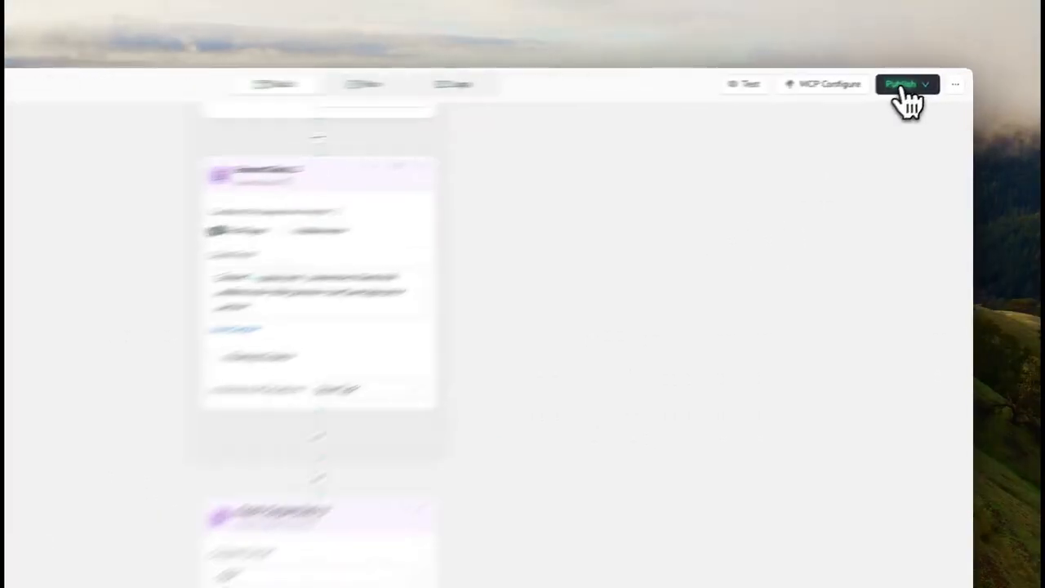
Publish the workflow as a new version and start a run with the default parameters
{"action": "left_click", "coordinate": [921, 80]}
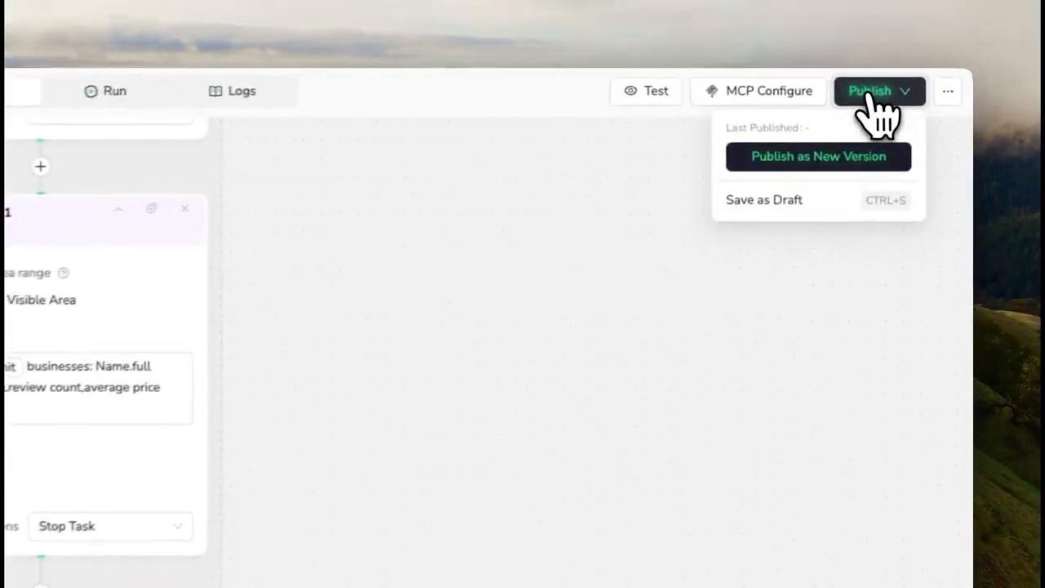
{"action": "left_click", "coordinate": [814, 160]}
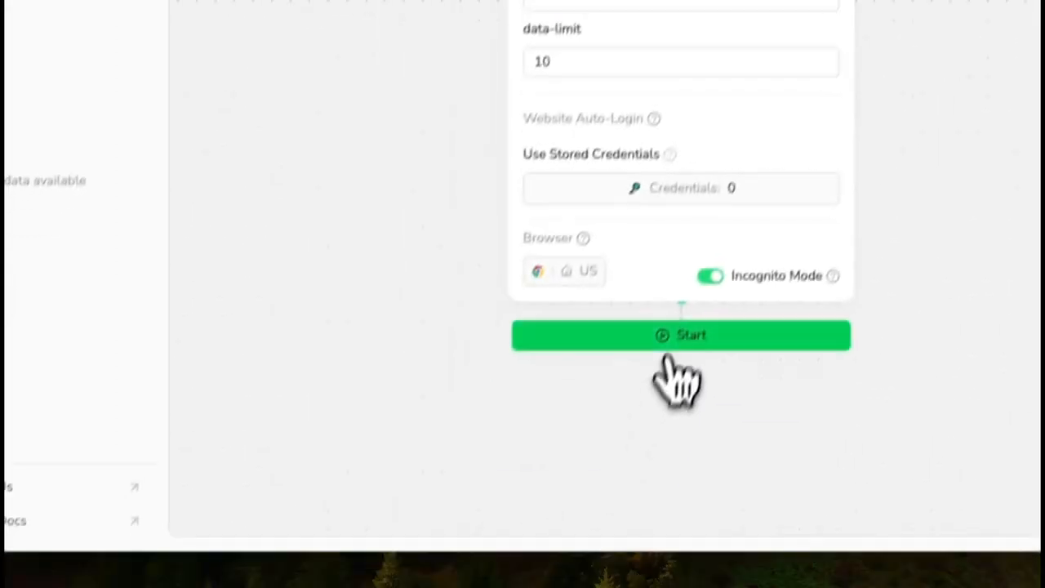
{"action": "left_click", "coordinate": [672, 335]}
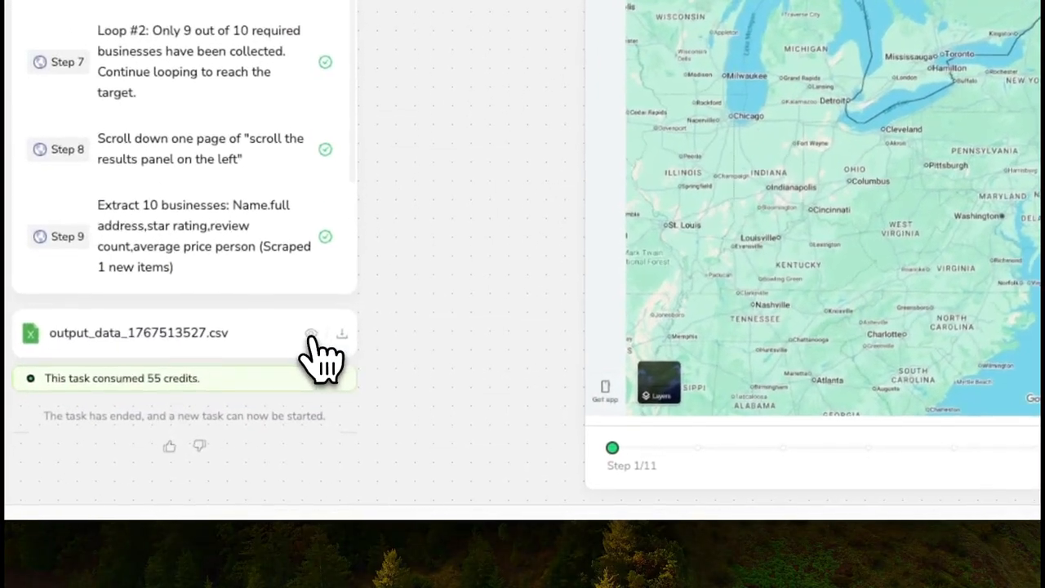
Preview the finished run's CSV output file and examine the extracted restaurant fields
{"action": "left_click", "coordinate": [373, 427]}
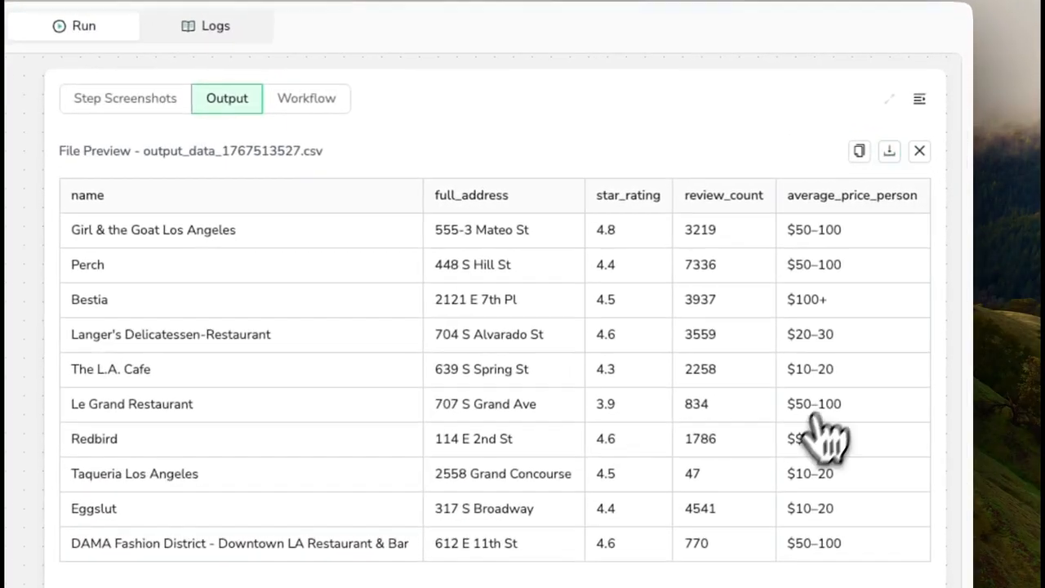
{"action": "scroll", "coordinate": [372, 258], "scroll_direction": "up", "scroll_amount": 2}
{"action": "scroll", "coordinate": [437, 250], "scroll_direction": "up", "scroll_amount": 2}
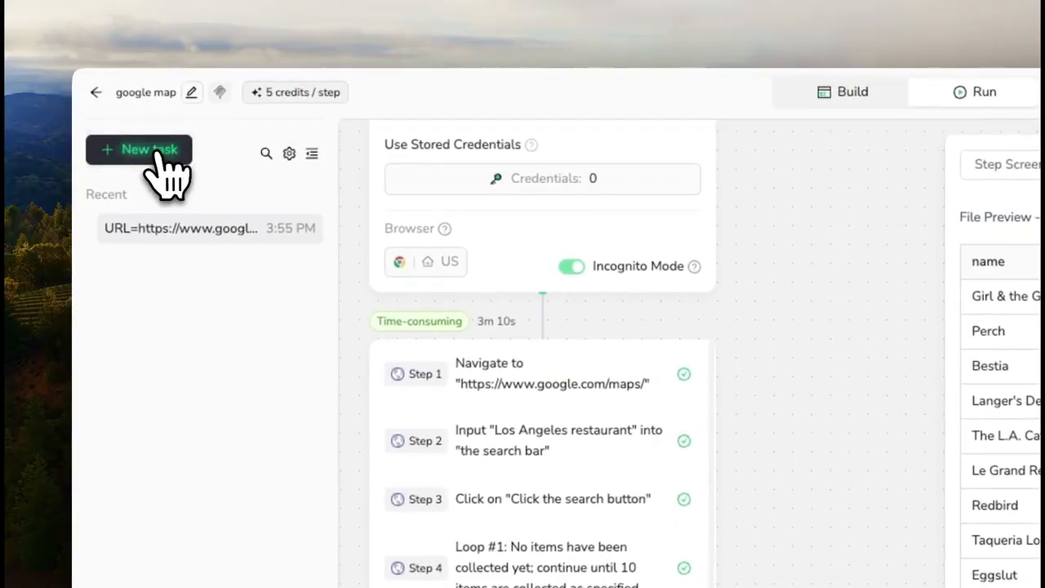
Create a new task with the Keyword parameter set to "hotel" and start it
{"action": "left_click", "coordinate": [143, 151]}
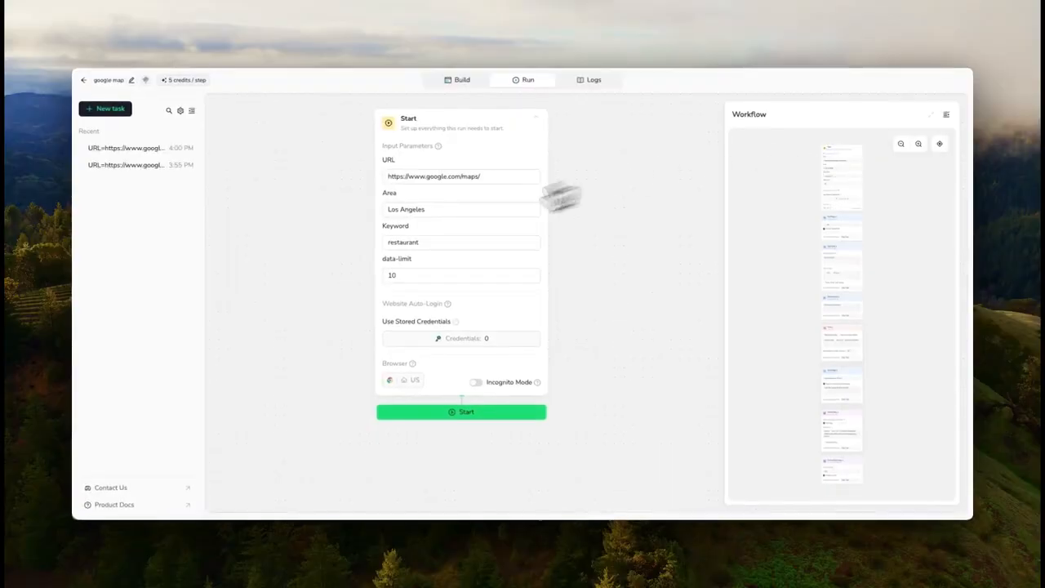
{"action": "left_click", "coordinate": [425, 243]}
{"action": "left_click_drag", "start_coordinate": [432, 241], "coordinate": [382, 243]}
{"action": "type", "text": "h"}
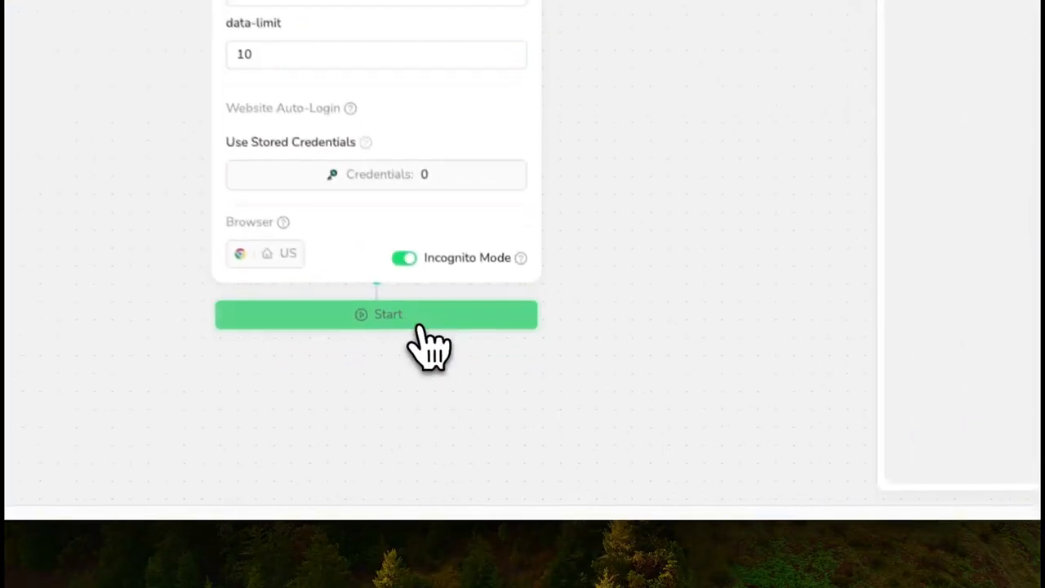
{"action": "left_click", "coordinate": [420, 322]}
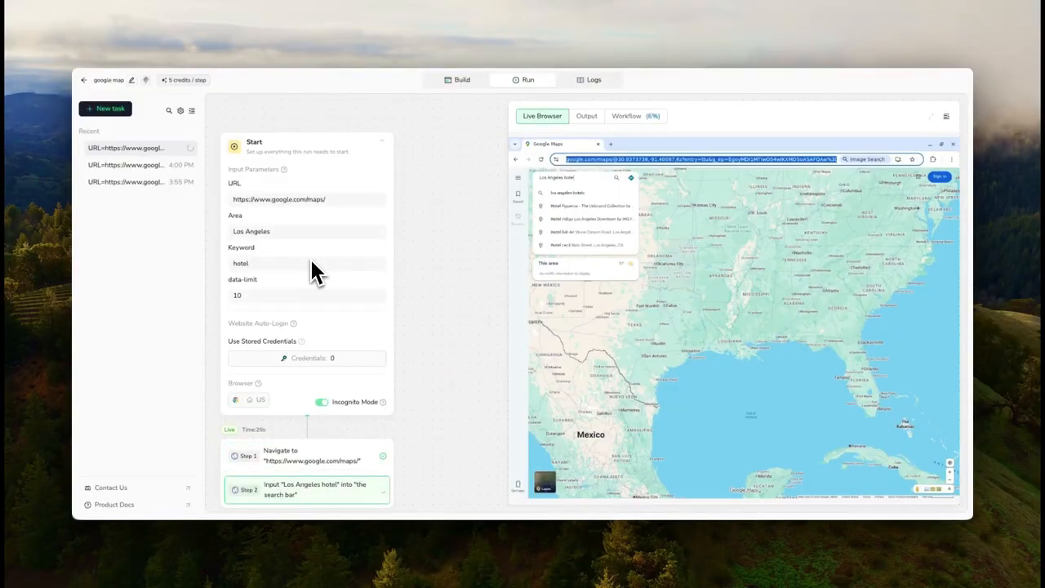
Follow the hotel run's steps and preview its CSV output file to examine the extracted hotels
{"action": "scroll", "coordinate": [358, 351], "scroll_direction": "down", "scroll_amount": 2}
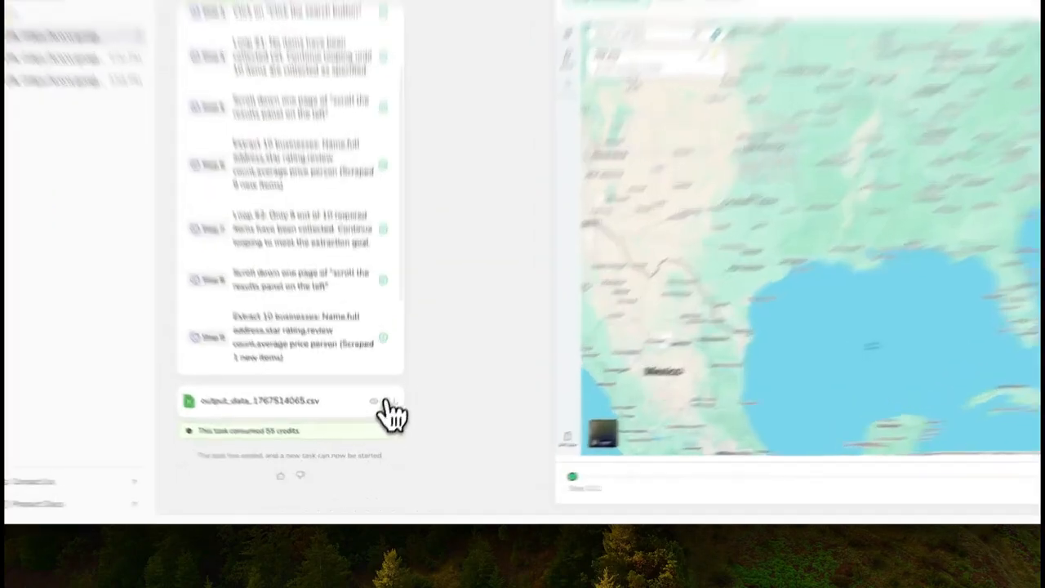
{"action": "left_click", "coordinate": [371, 426]}
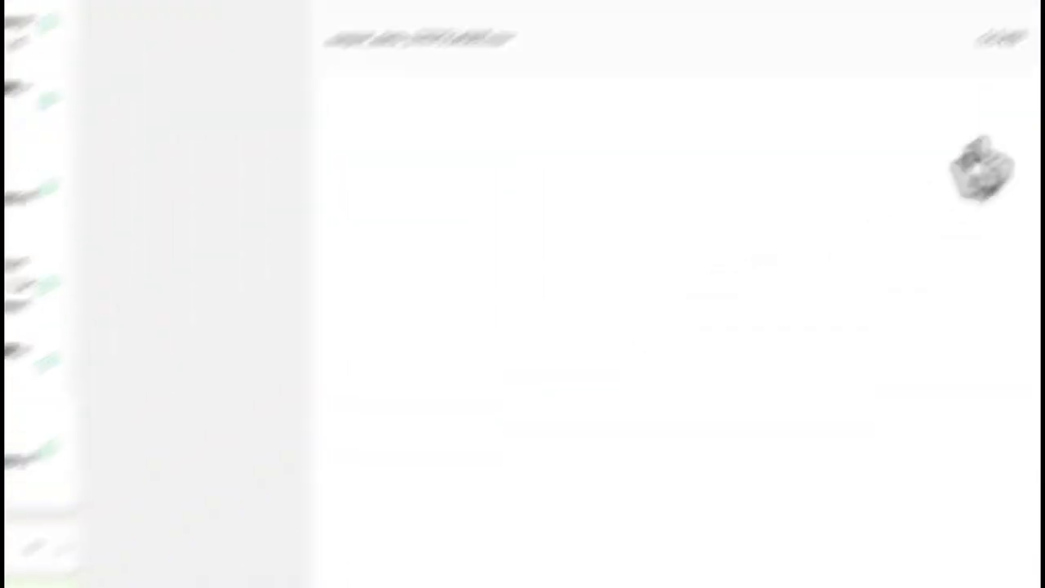
{"action": "left_click", "coordinate": [850, 200]}
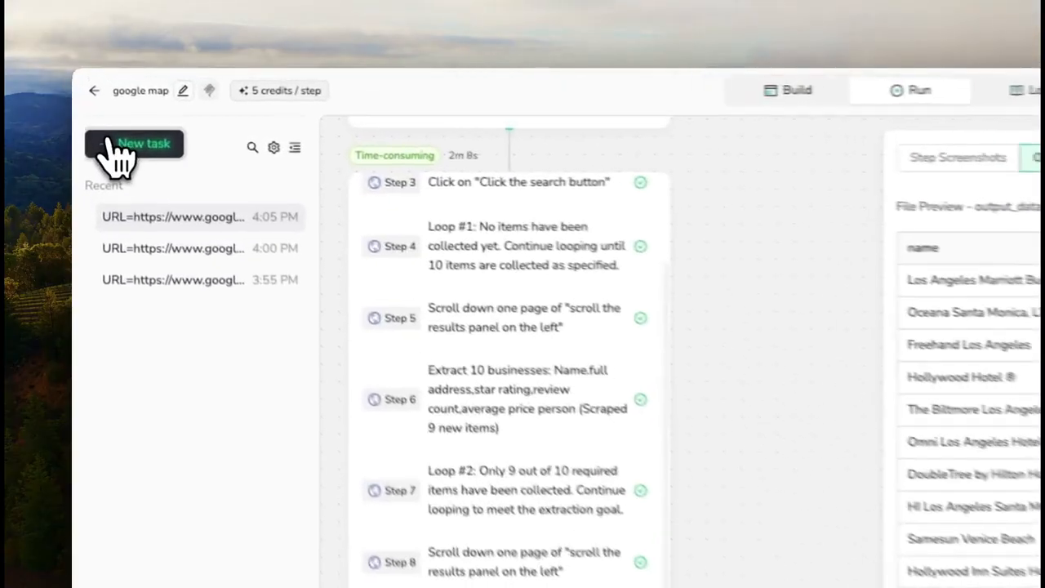
Create another new task for the google map workflow
{"action": "left_click", "coordinate": [143, 145]}
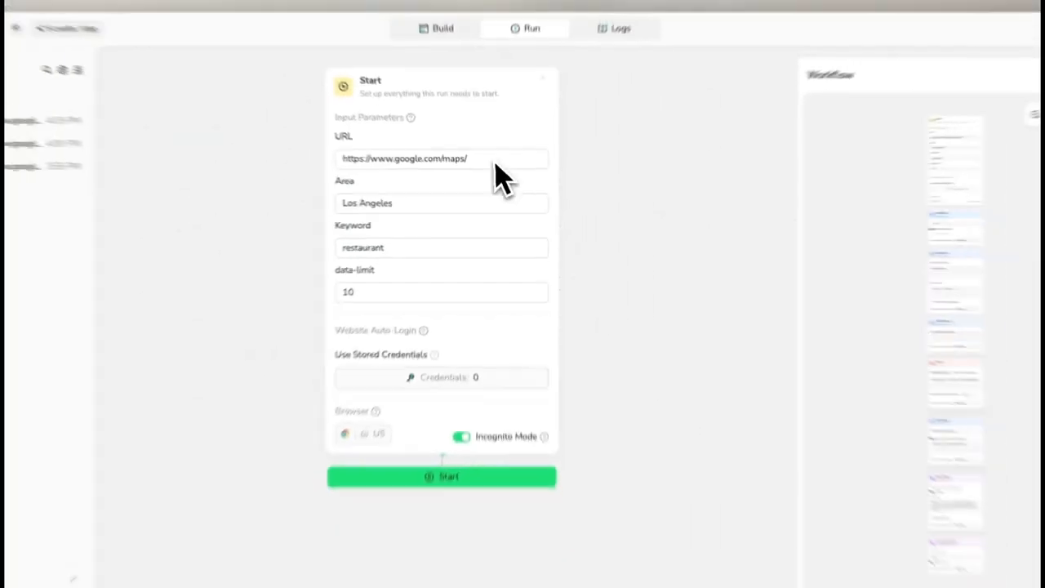